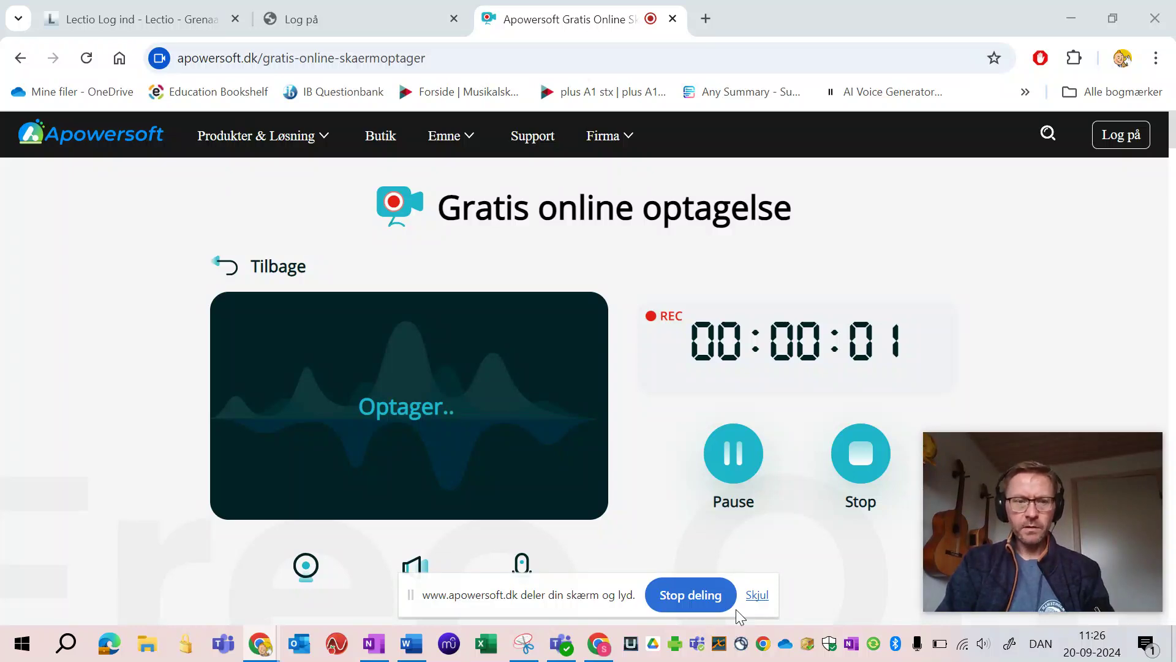
- Switch from the screen recorder to the browser window showing the BandLab homepage
key("alt+Tab")
key("alt+Tab")
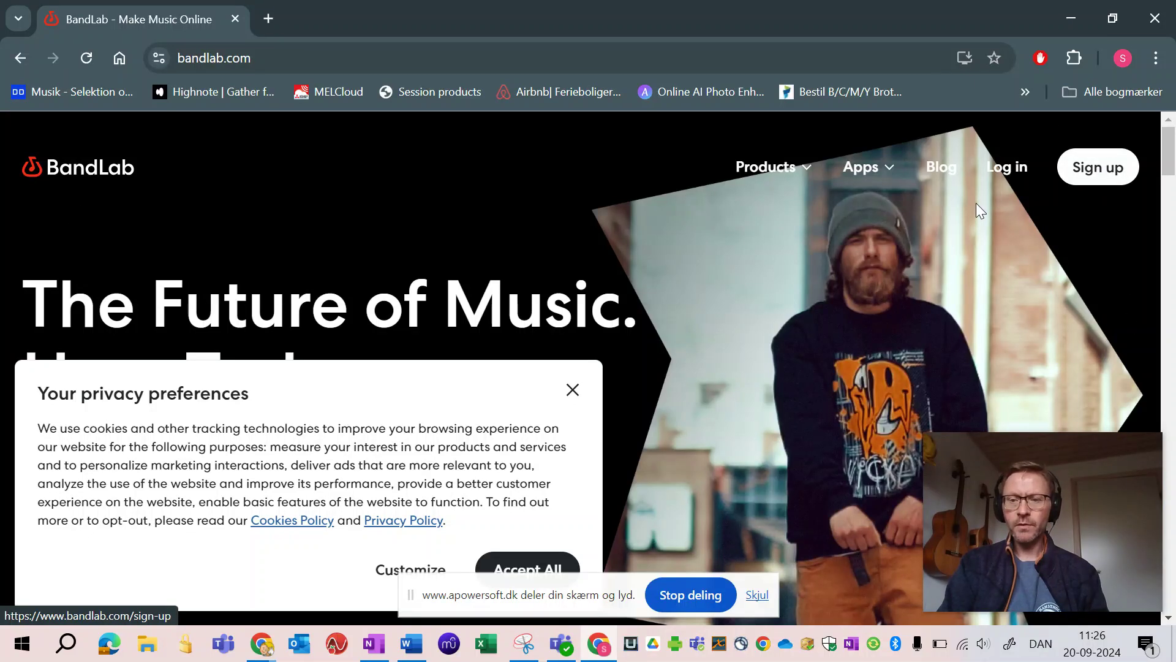
- Log in with the saved credentials, accept all cookies, and create a new empty project
left_click(1009, 169)
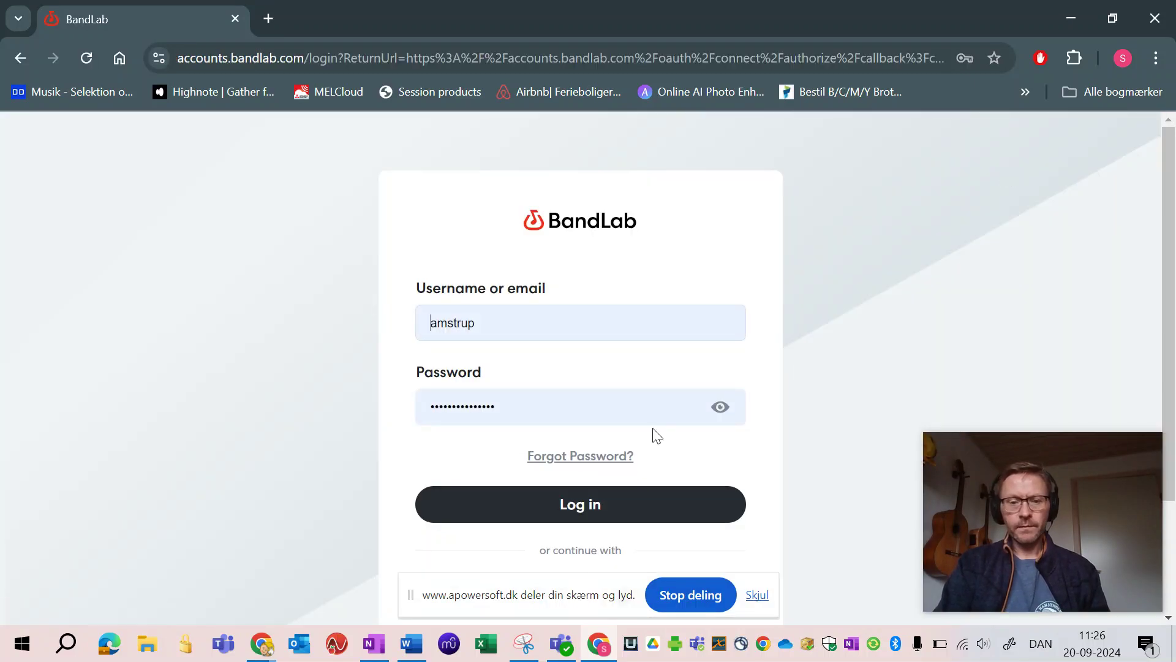
left_click(588, 518)
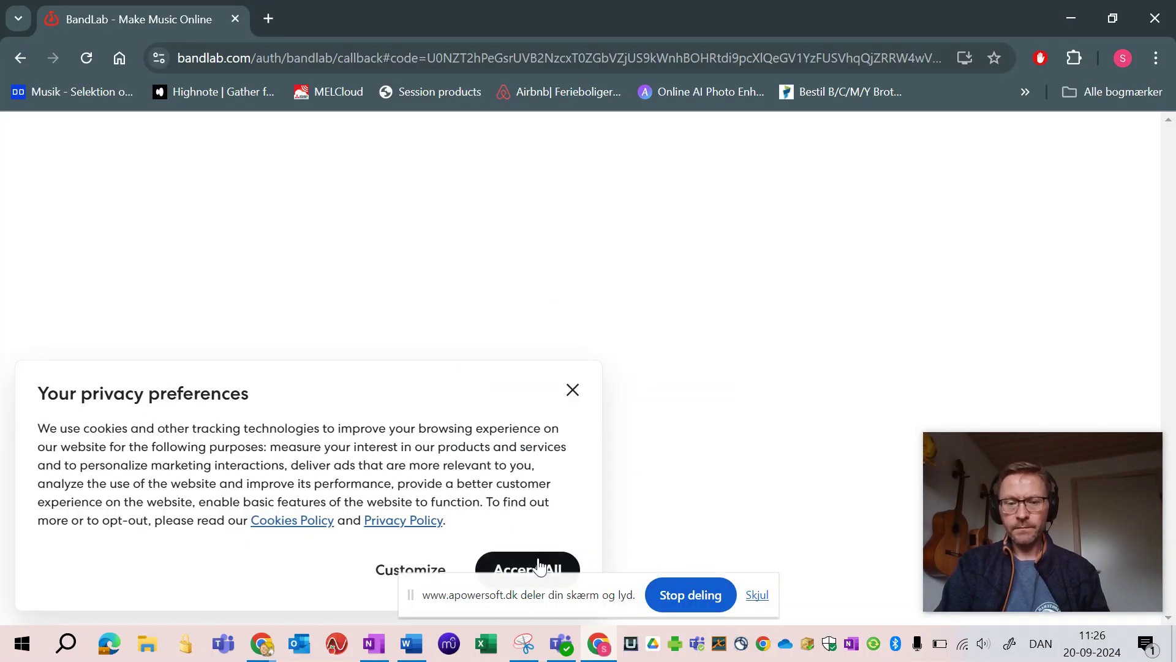
left_click(536, 566)
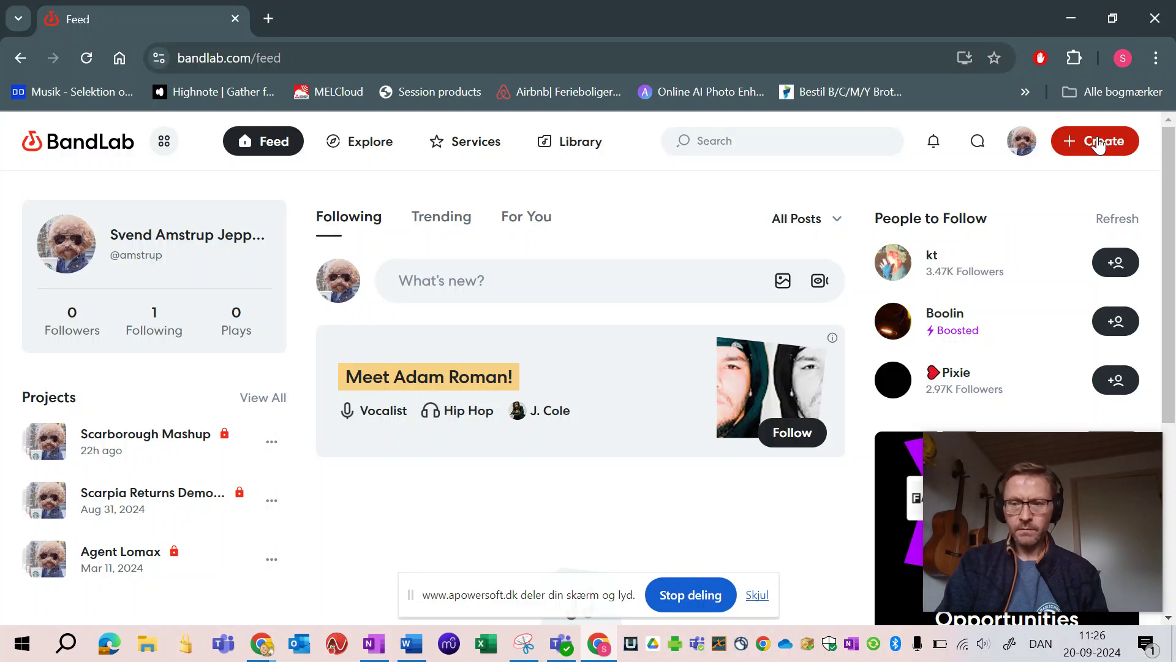
left_click(1099, 145)
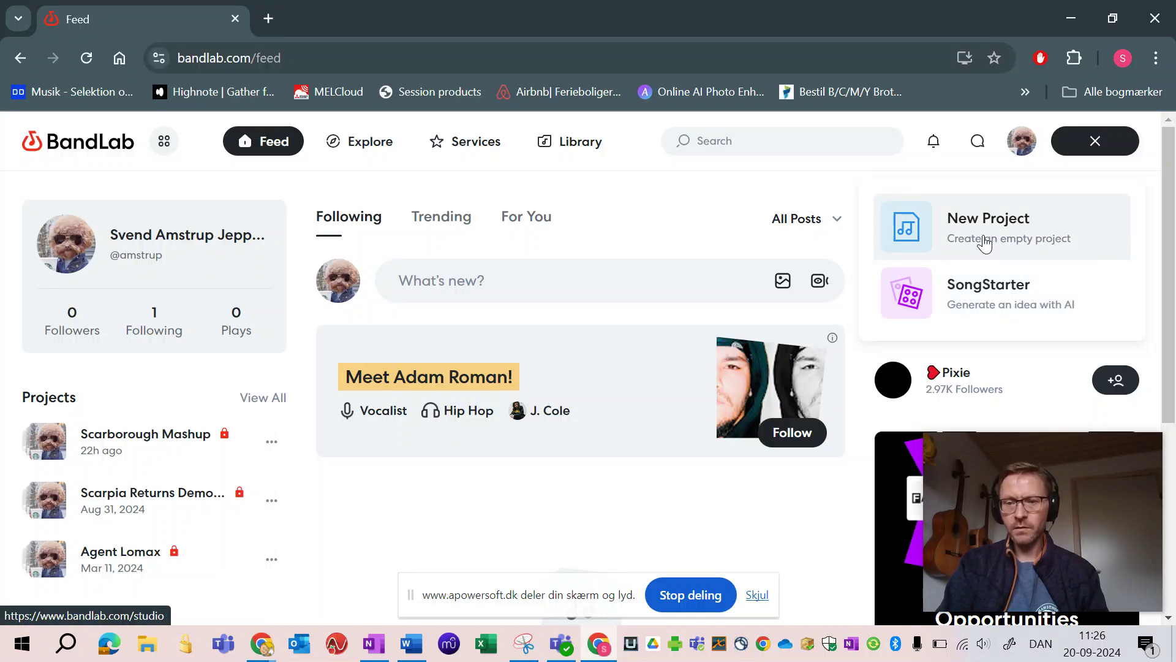
left_click(983, 239)
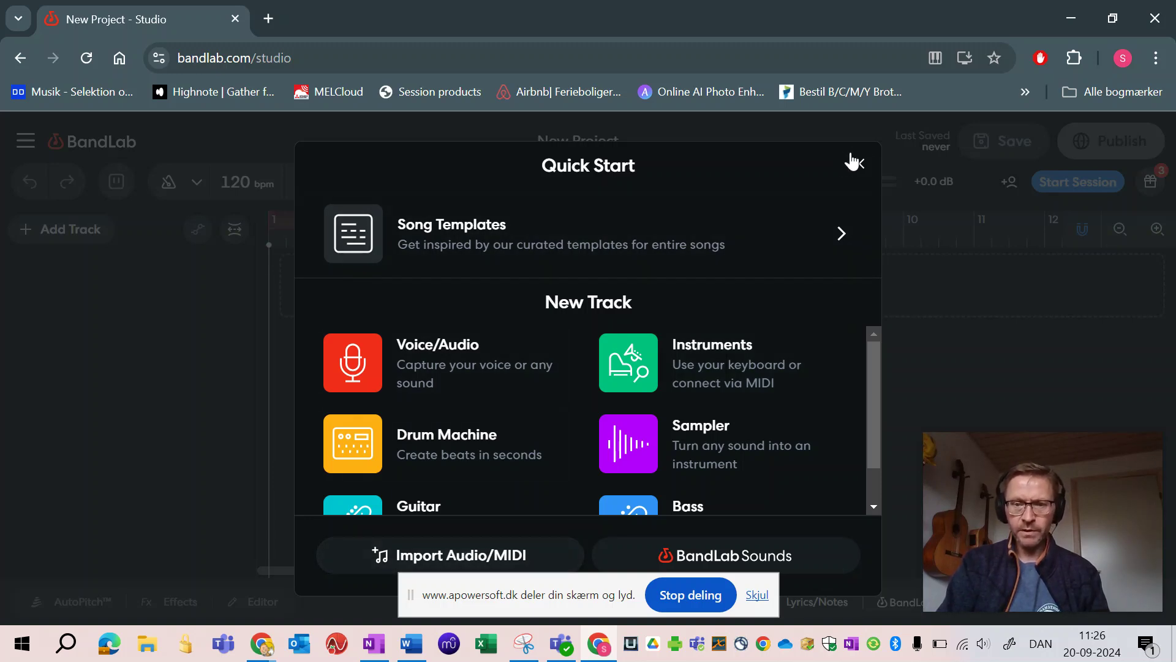
- Close Quick Start and set the project tempo to 115 bpm with a 3/4 time signature
left_click(859, 163)
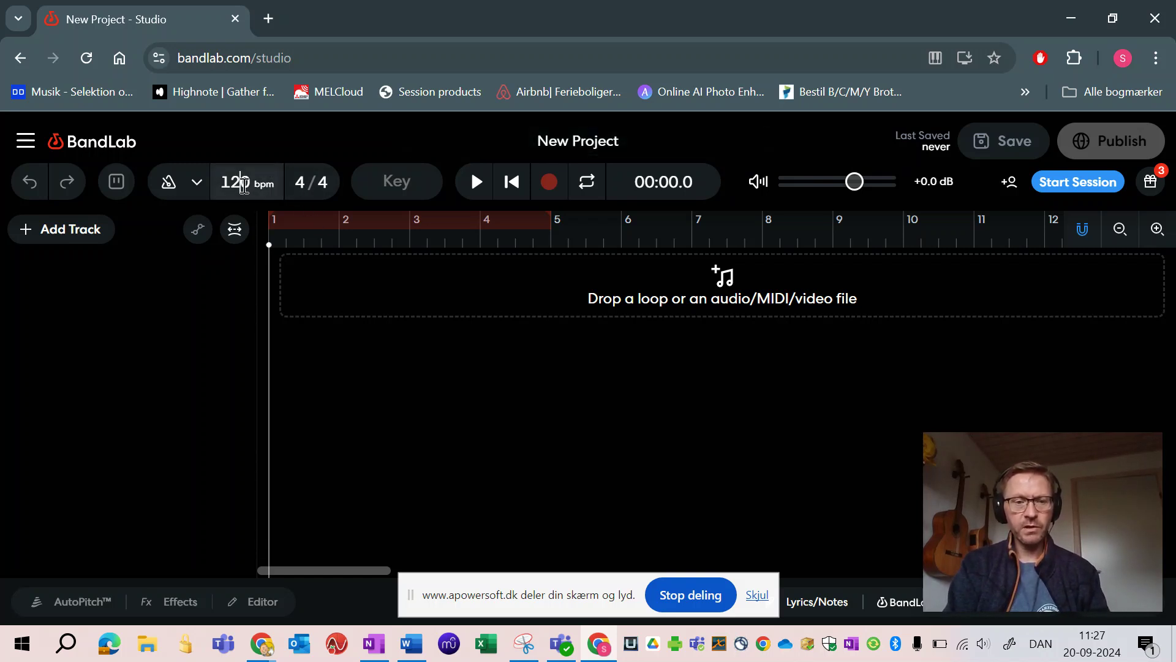
scroll(244, 184, "down", 4)
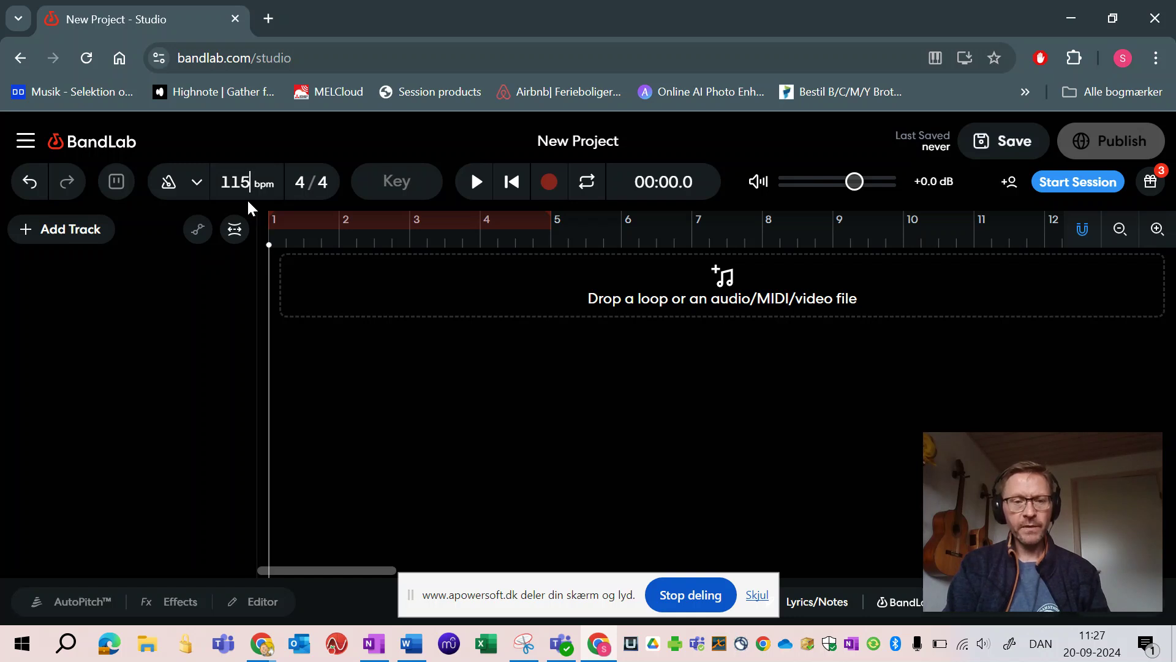
left_click(297, 185)
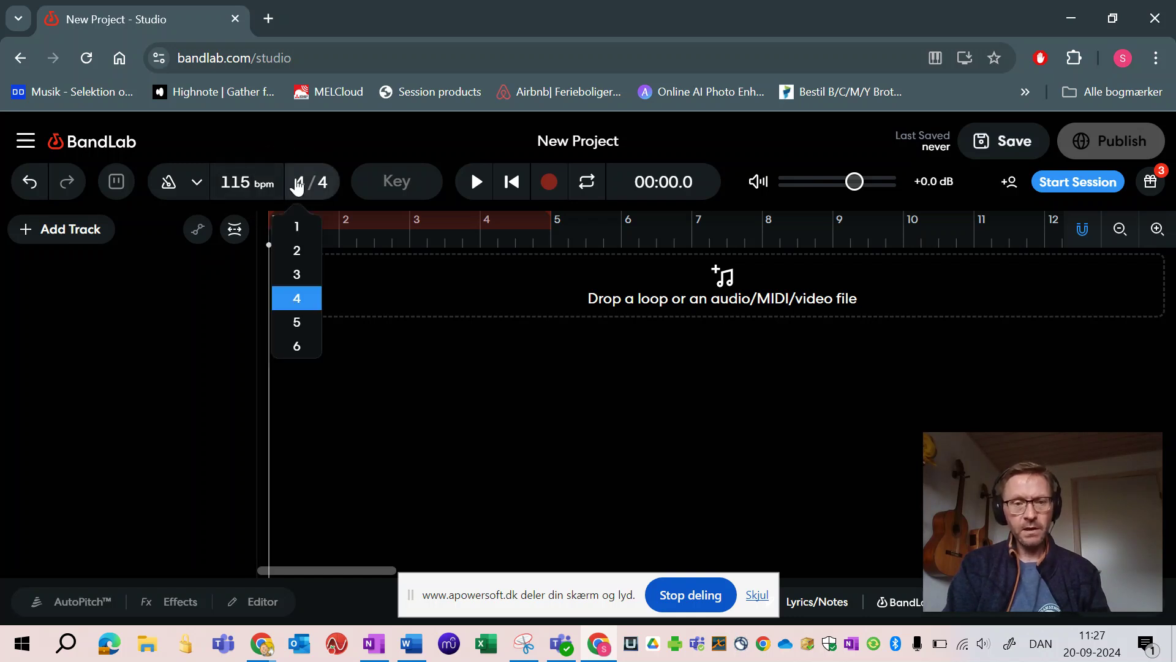
left_click(296, 275)
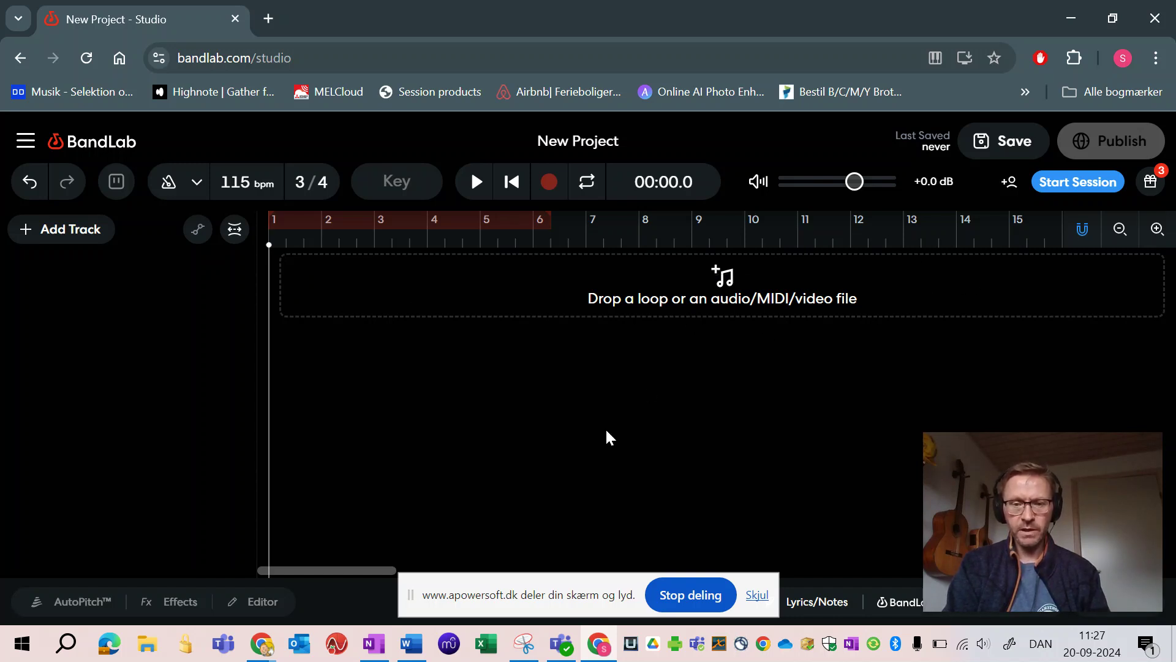
- Import ScarbFairDrone3.mp3 from the Skrivebord folder as track 01
left_click(722, 276)
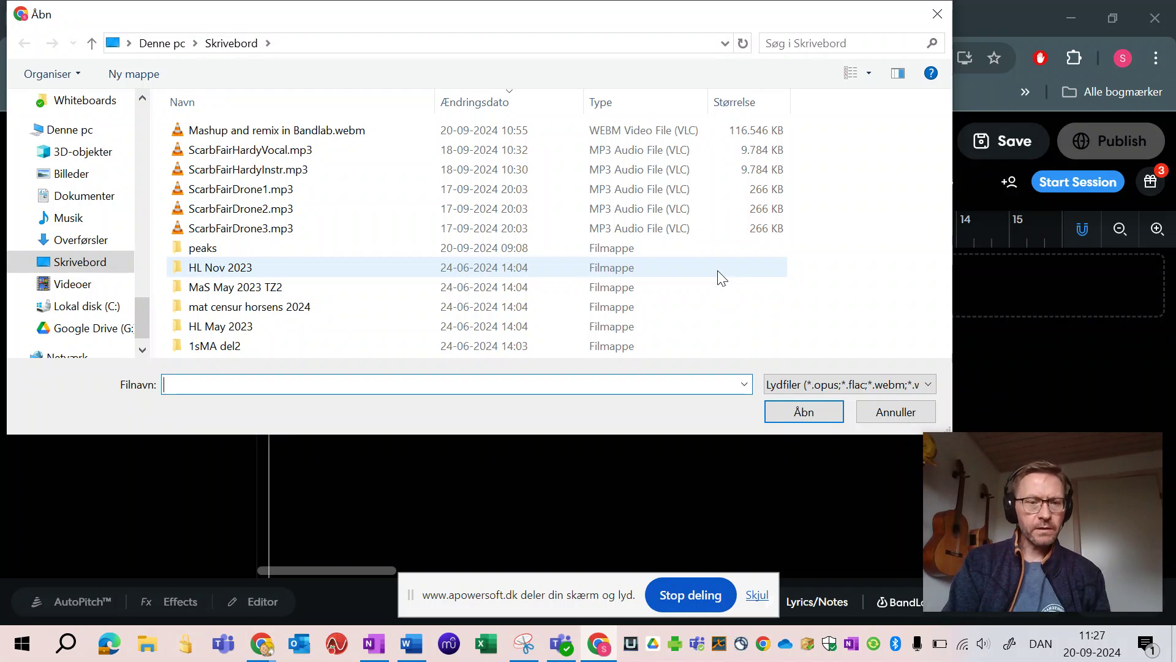
left_click(178, 233)
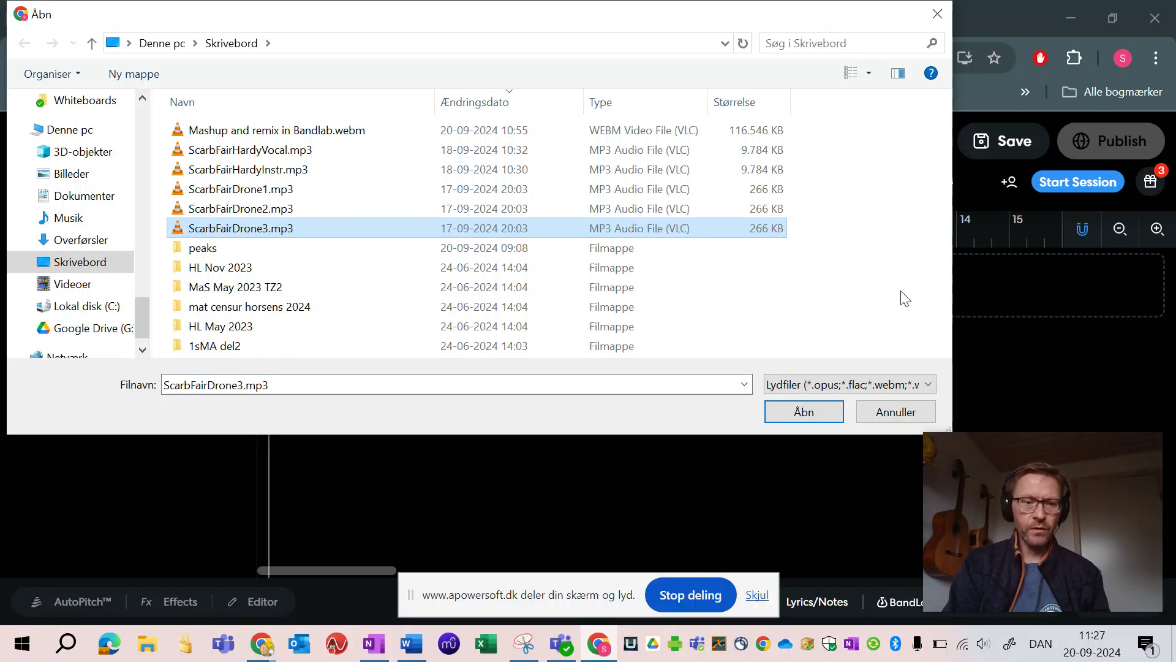
left_click(806, 414)
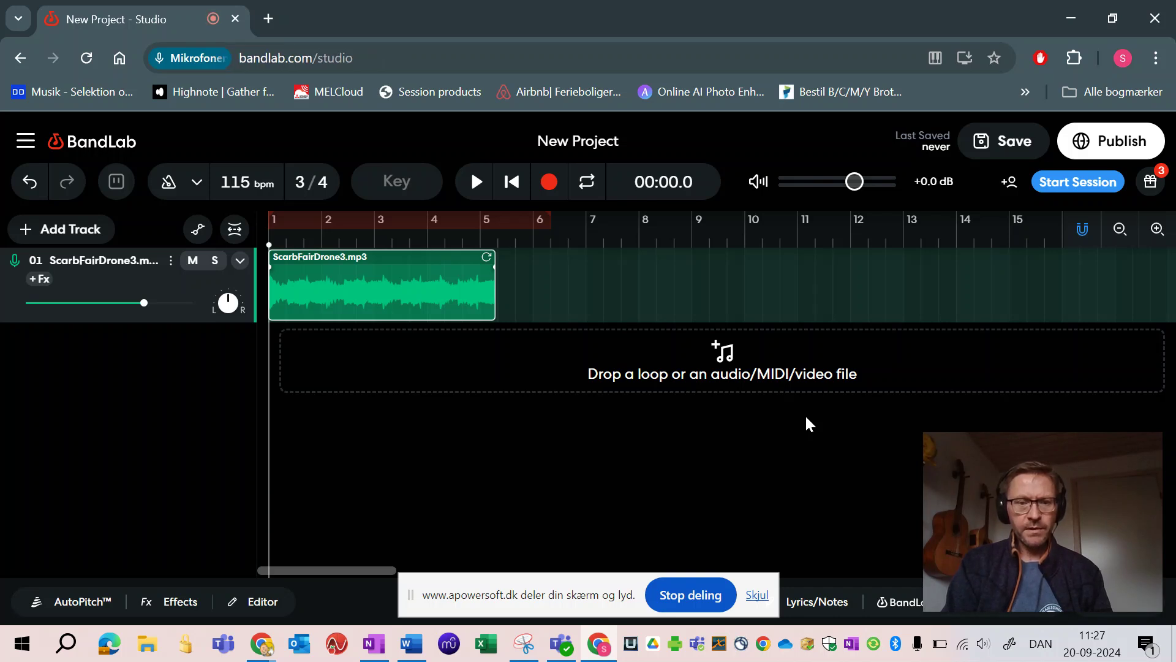
- Play the drone track, then enable the metronome and play it again with the click
left_click(479, 184)
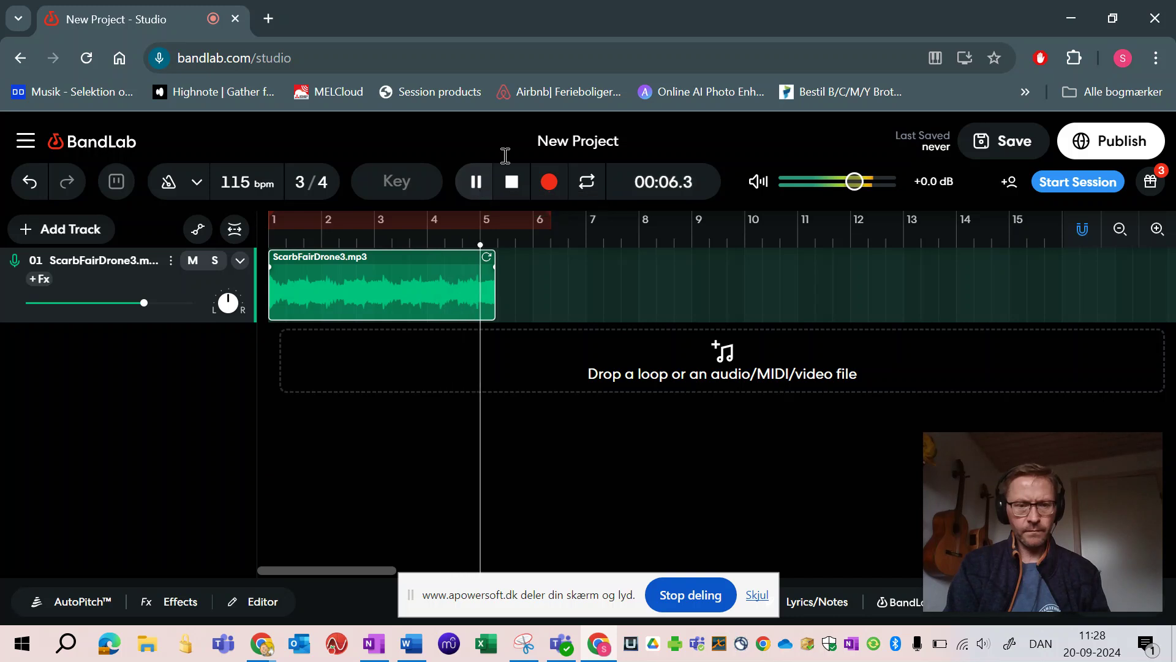
left_click(511, 187)
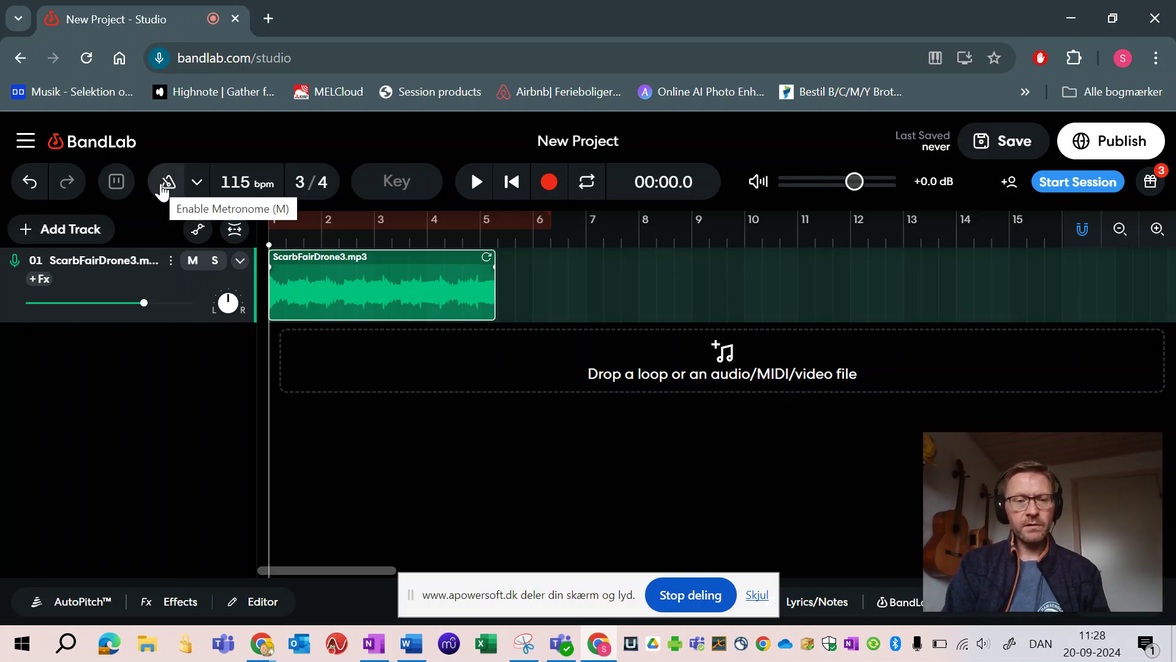
left_click(162, 187)
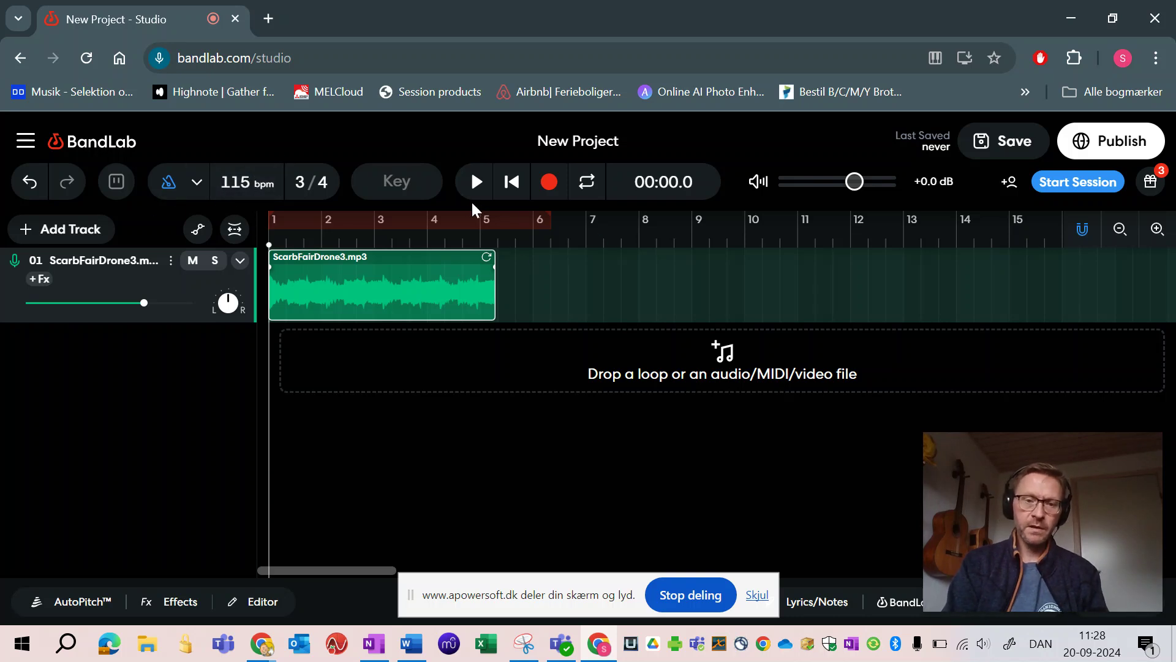
left_click(477, 184)
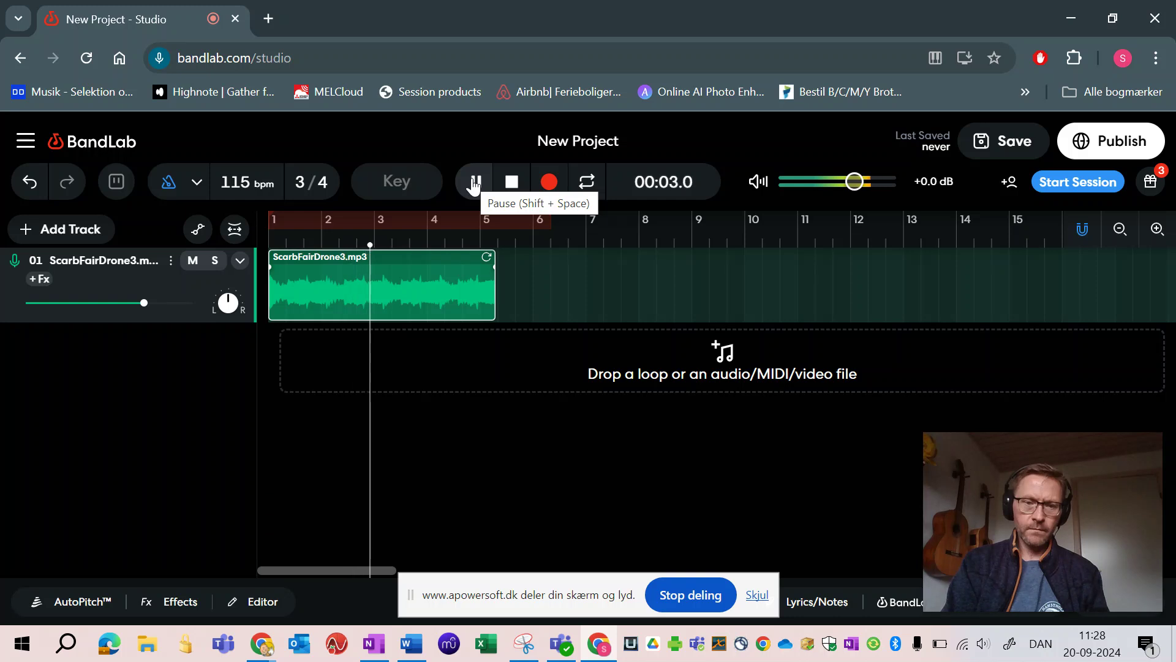
left_click(518, 189)
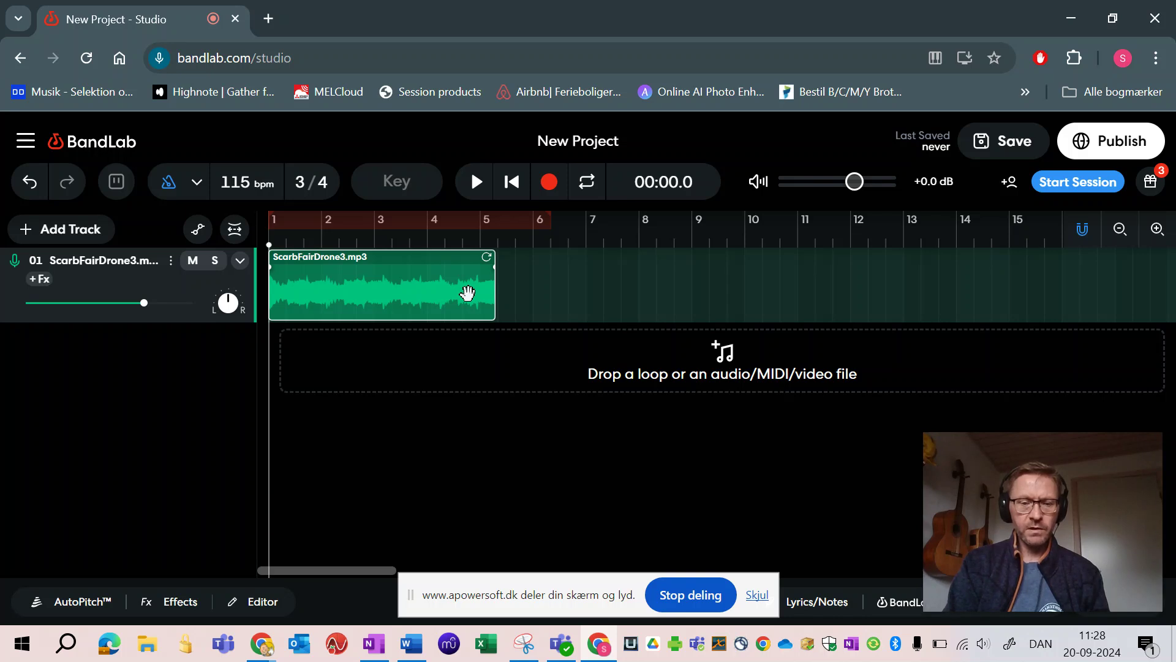
- With region stretch mode on, shorten the drone clip to end near bar 5 and play it back
scroll(467, 293, "up", 3)
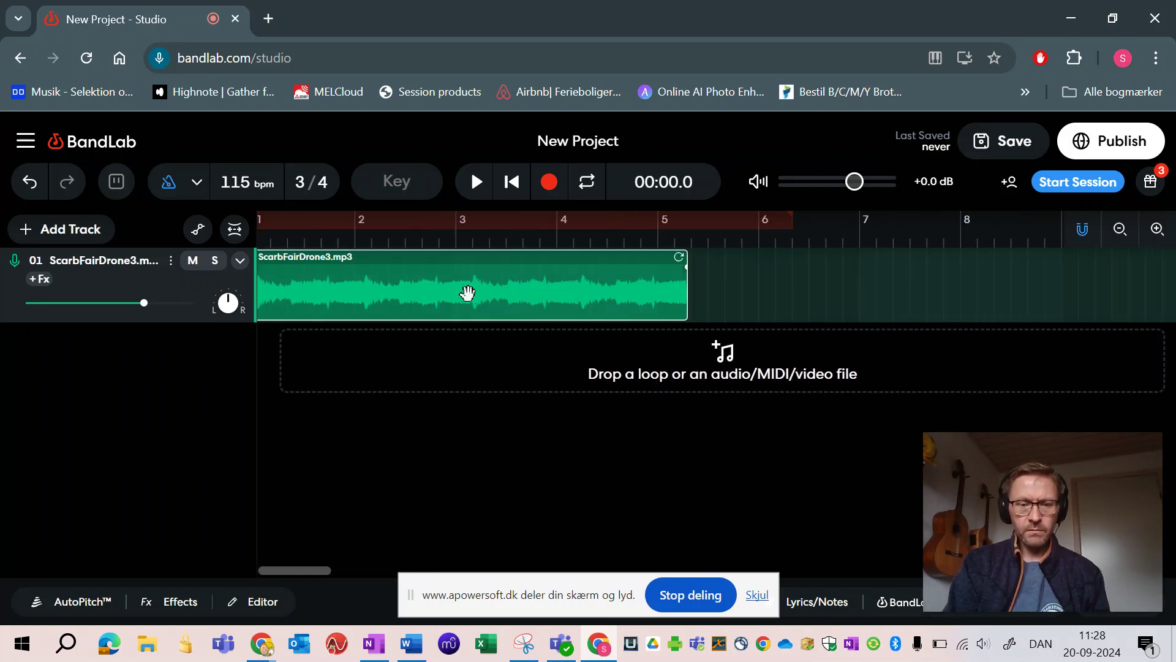
scroll(468, 293, "up", 4)
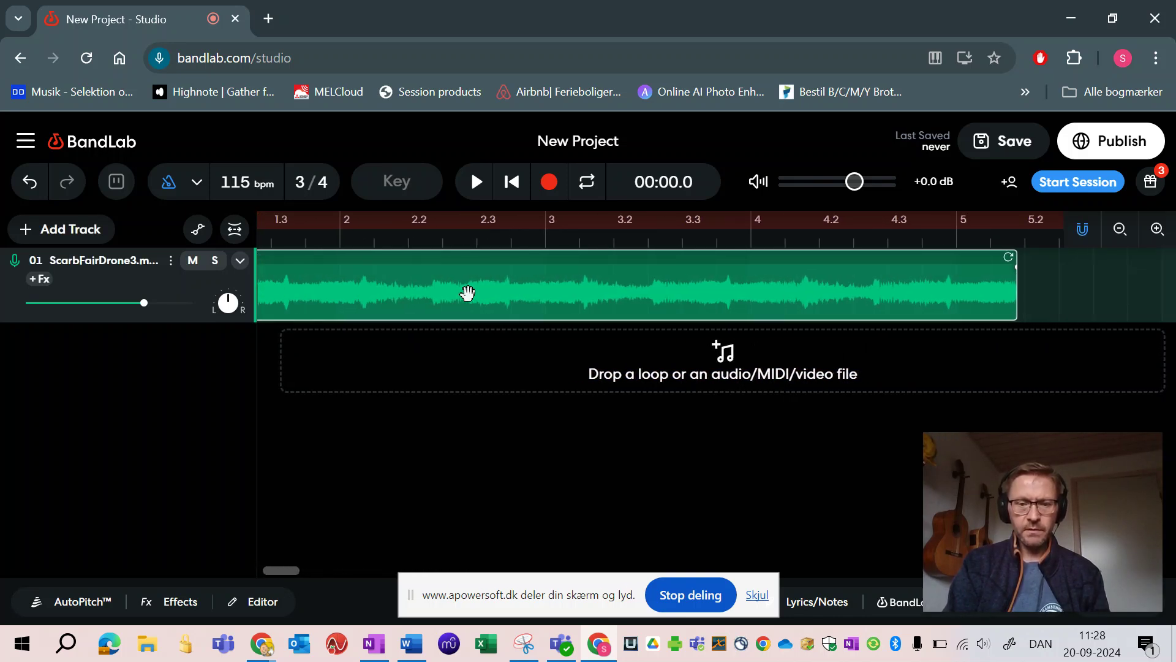
scroll(467, 293, "down", 4)
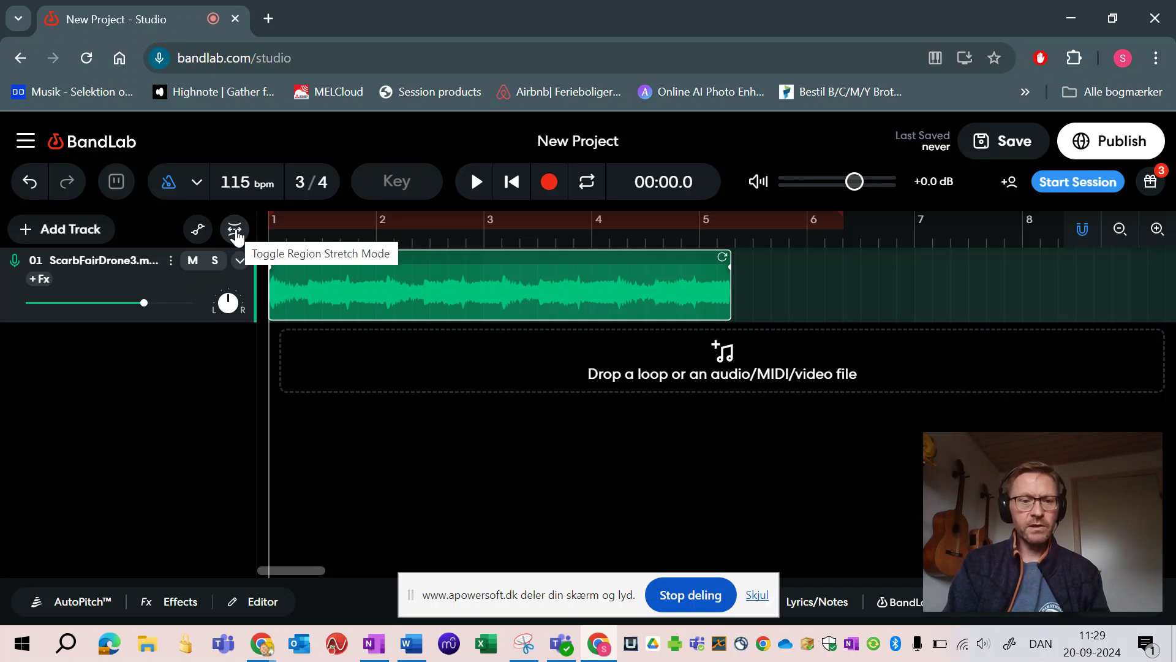
left_click(236, 232)
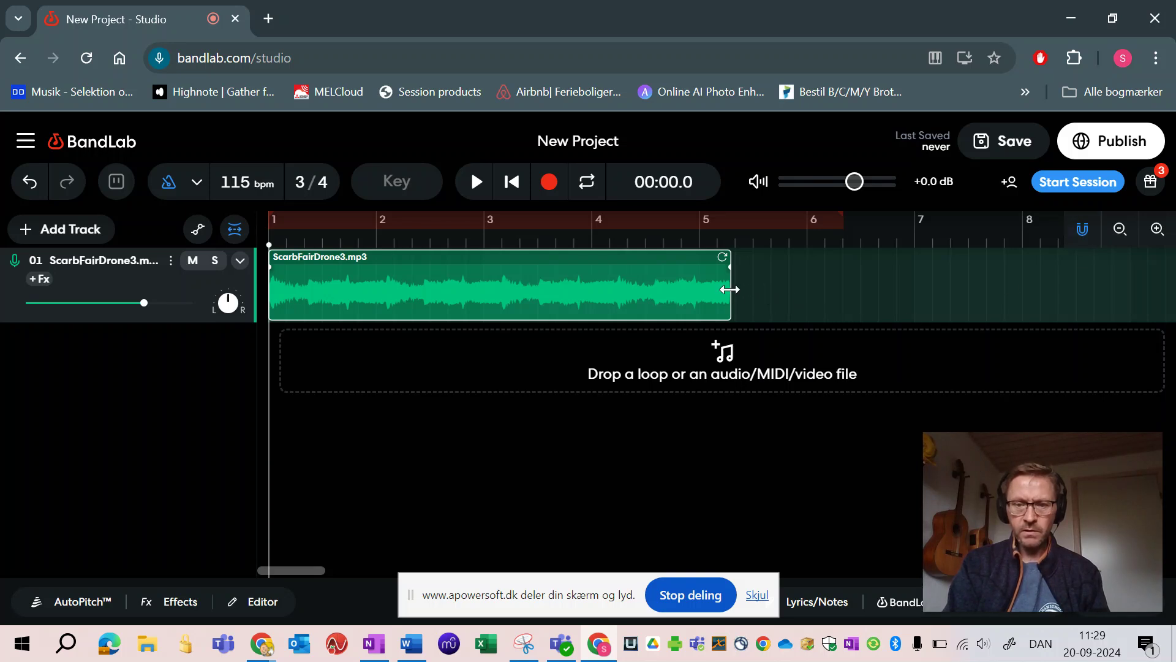
left_click_drag(729, 289, 699, 290)
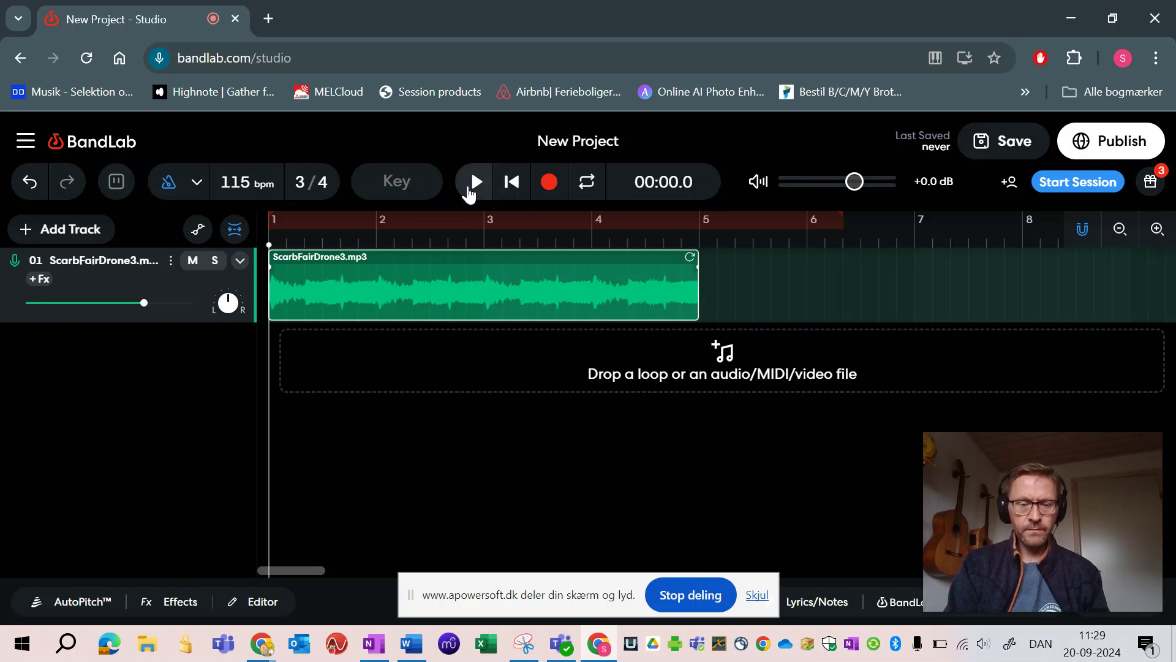
left_click(471, 185)
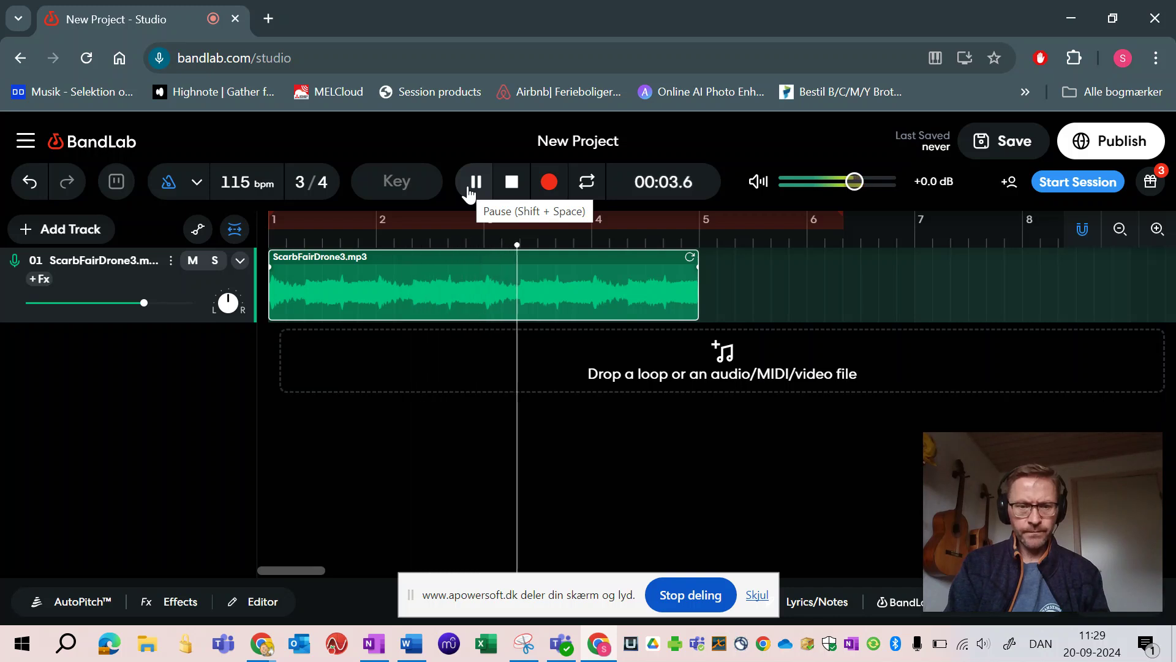
left_click(498, 187)
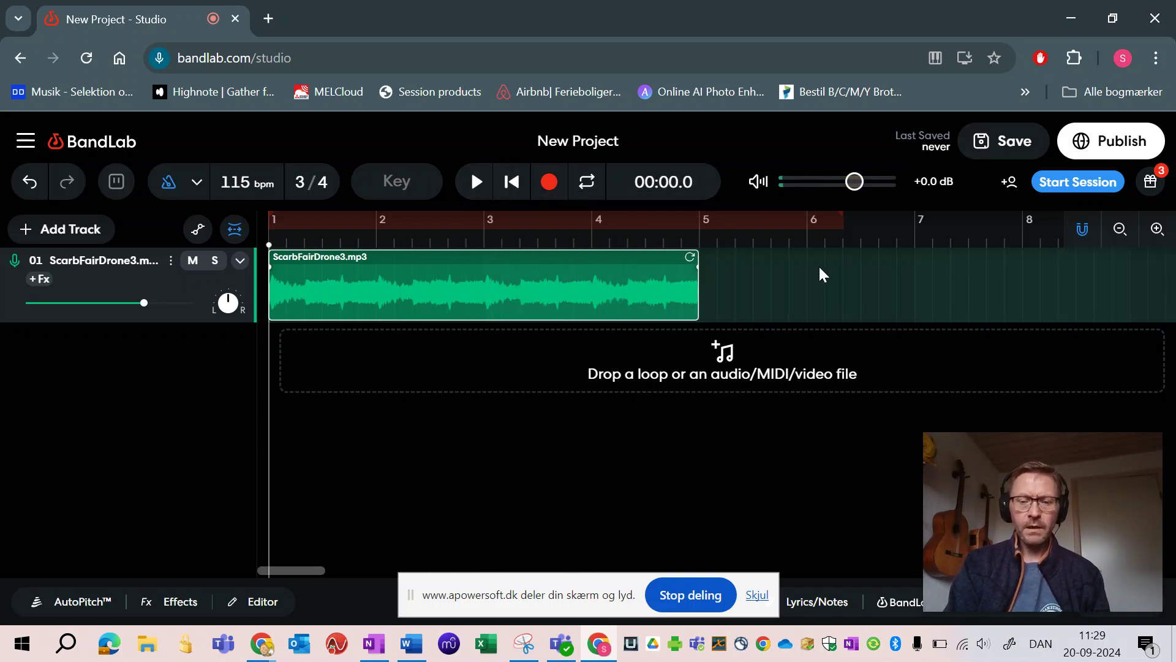
scroll(823, 275, "down", 5)
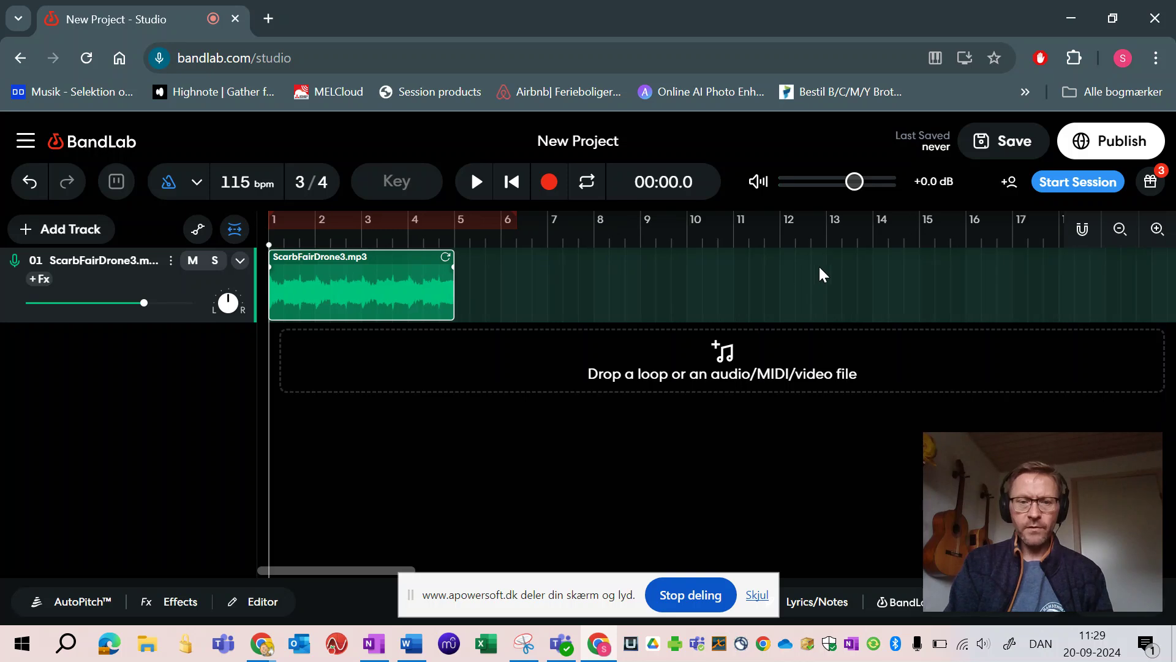
scroll(822, 275, "down", 1)
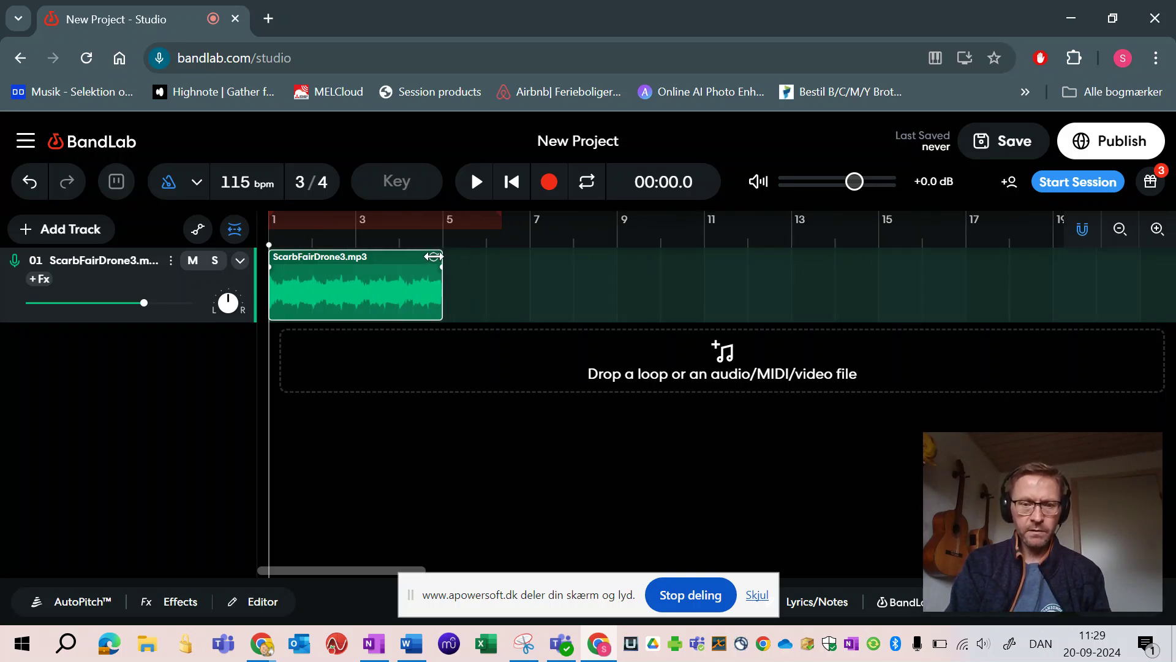
- Loop the drone clip four times out to bar 17, play it, and leave the metronome on
left_click_drag(433, 256, 955, 290)
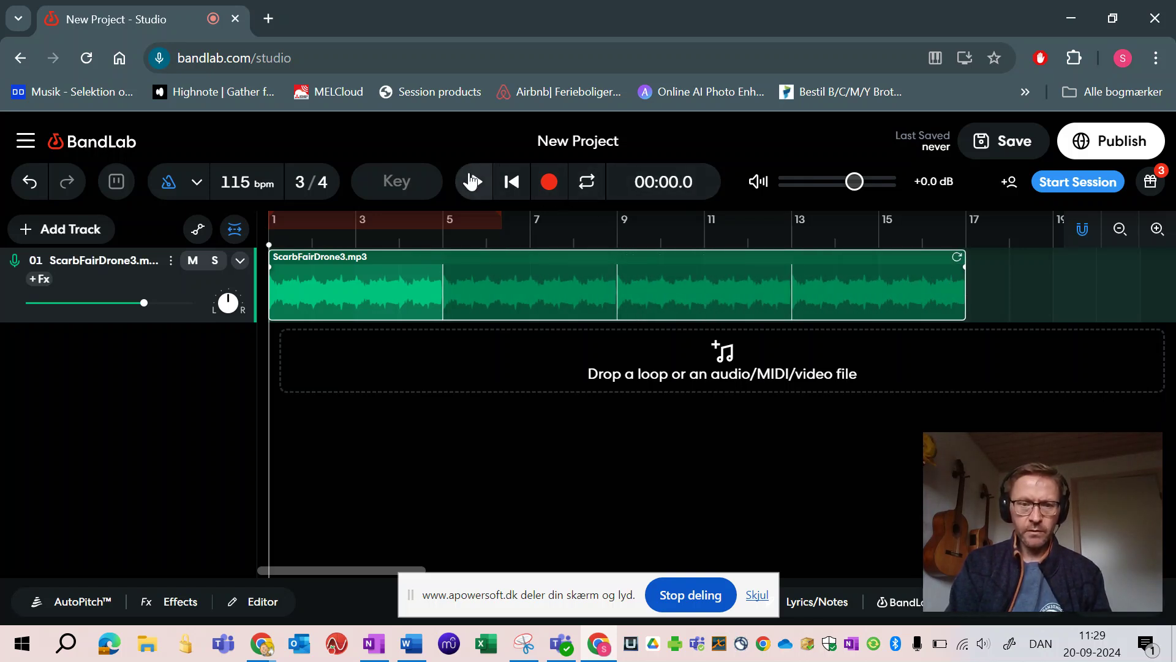
left_click(471, 181)
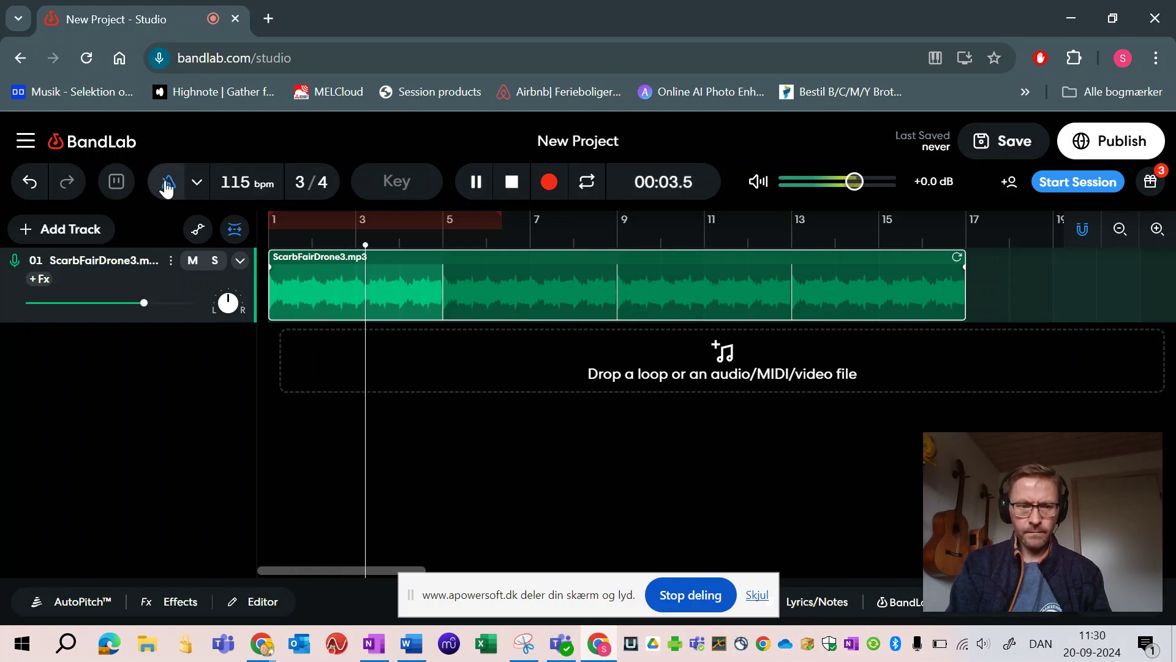
left_click(168, 183)
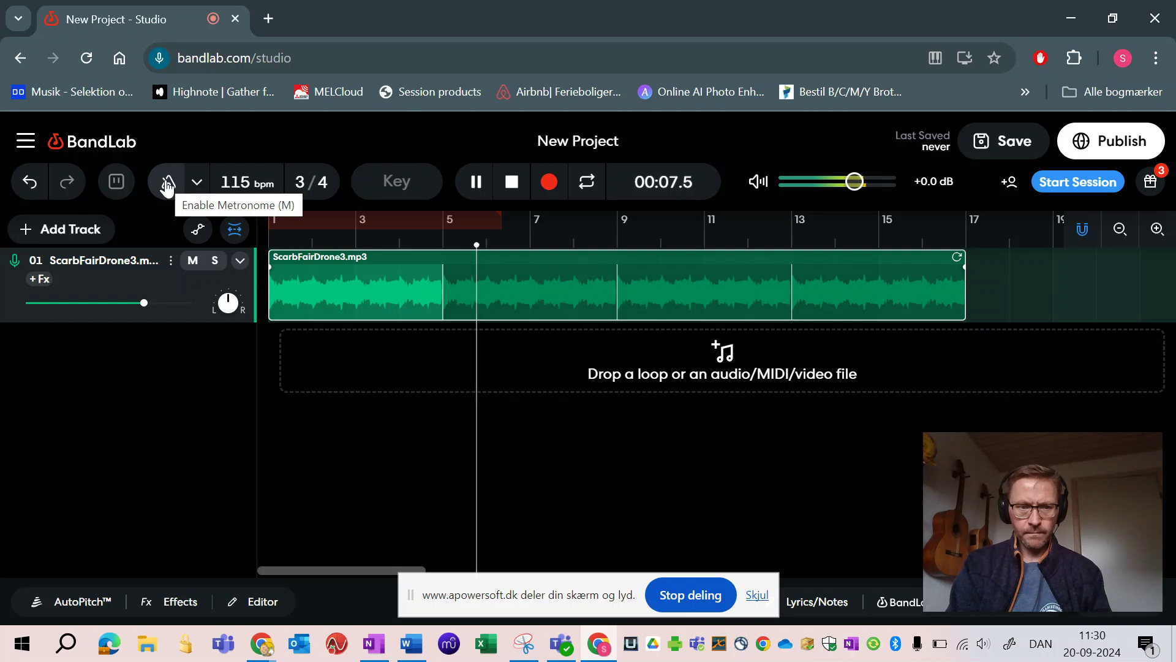
left_click(511, 182)
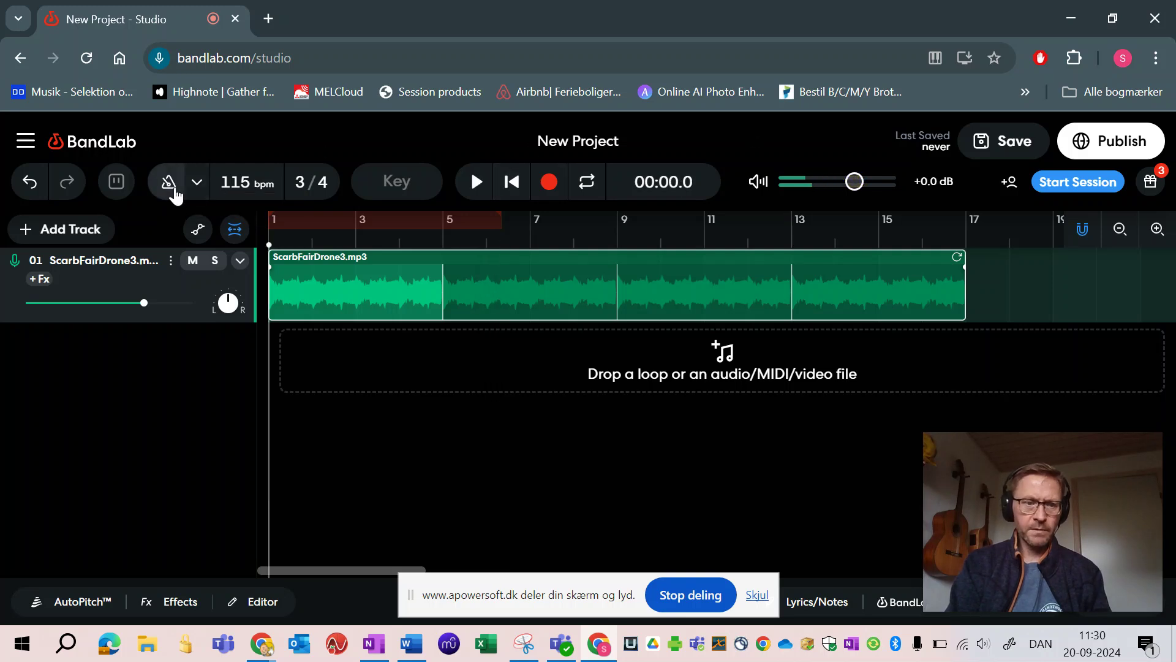
left_click(174, 190)
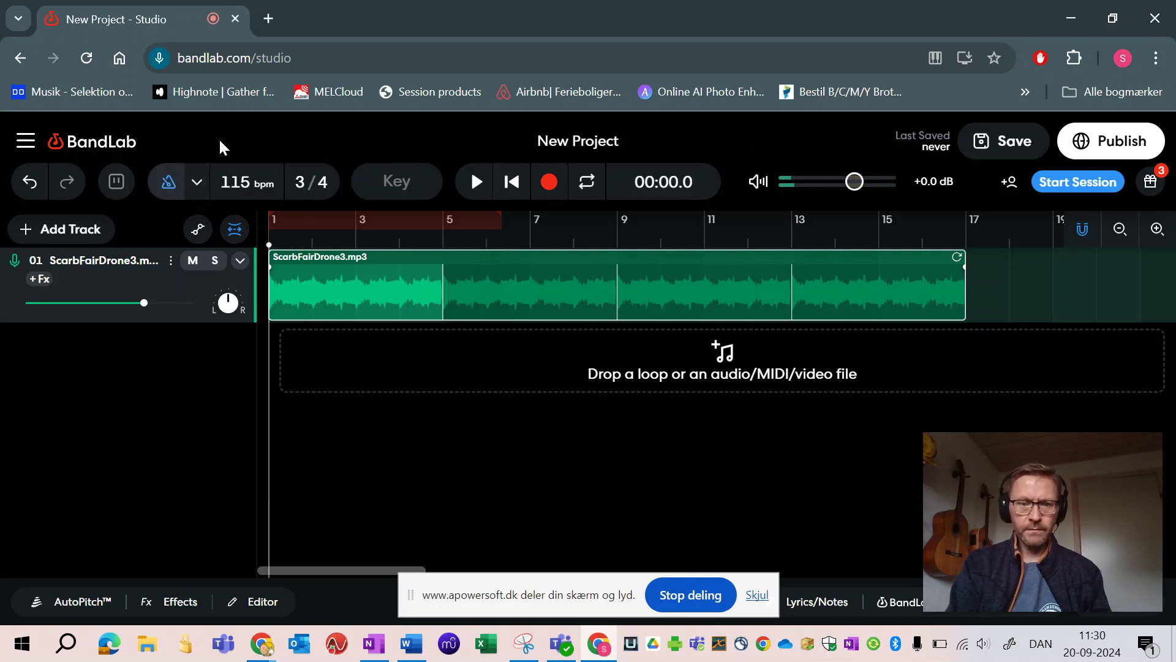
- Import ScarbFairHardyVocal.mp3 as track 02 and solo it
left_click(723, 351)
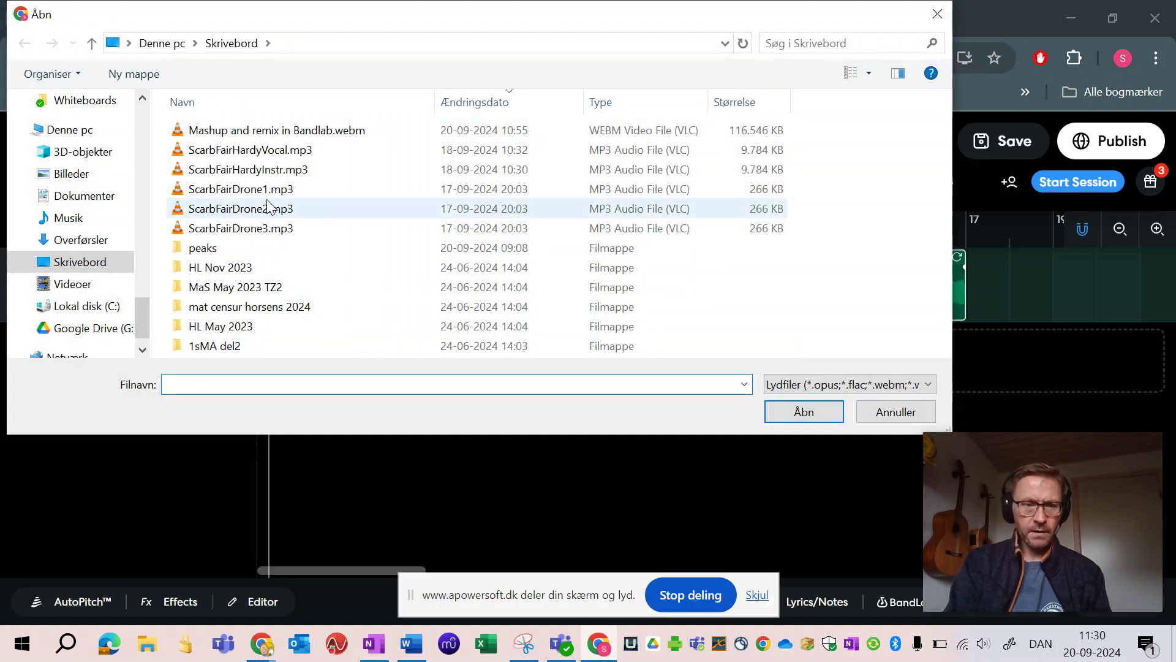
double_click(179, 151)
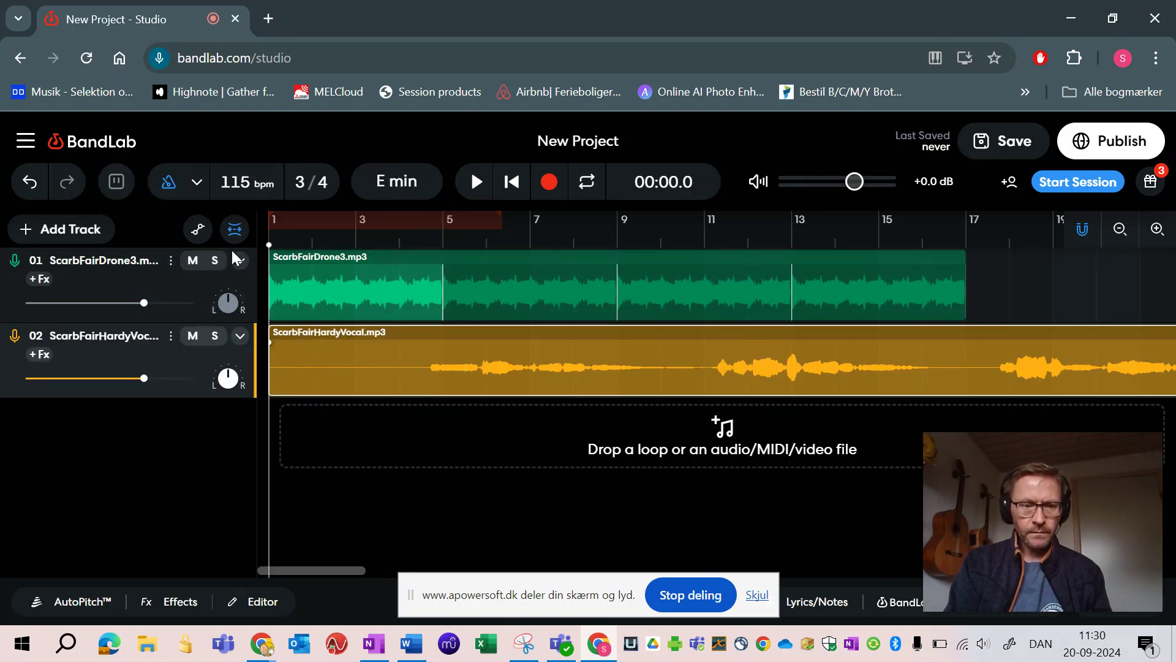
left_click(215, 336)
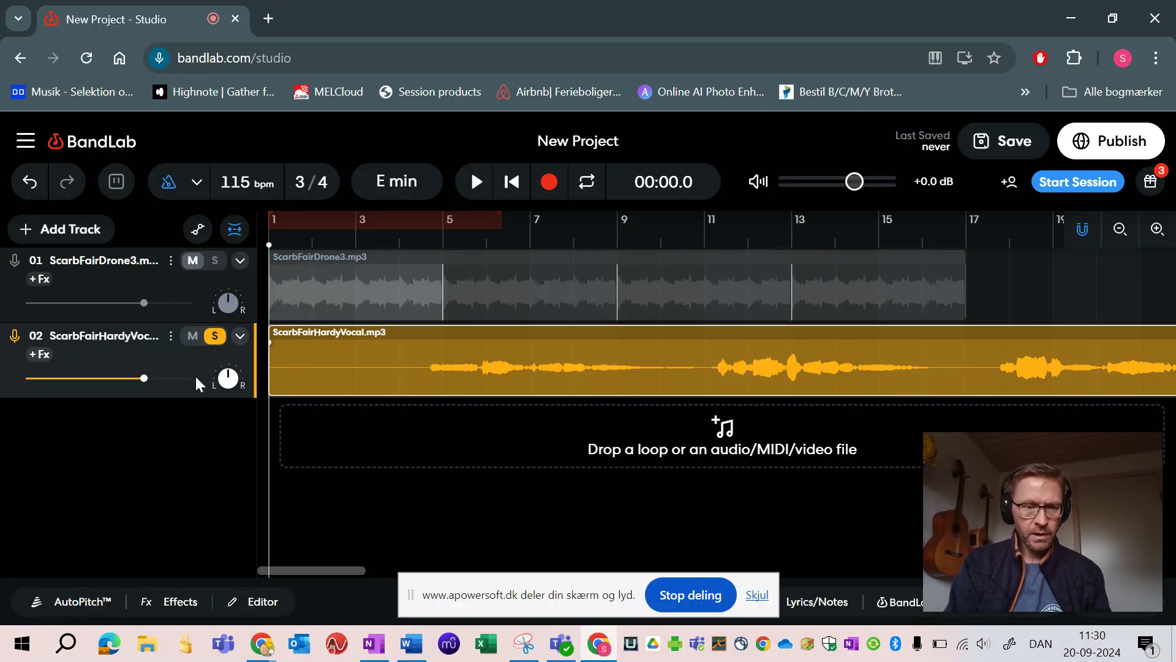
- Play the soloed vocal from around bar 5, stop, and zoom out to view the whole clip
left_click(480, 189)
left_click(424, 230)
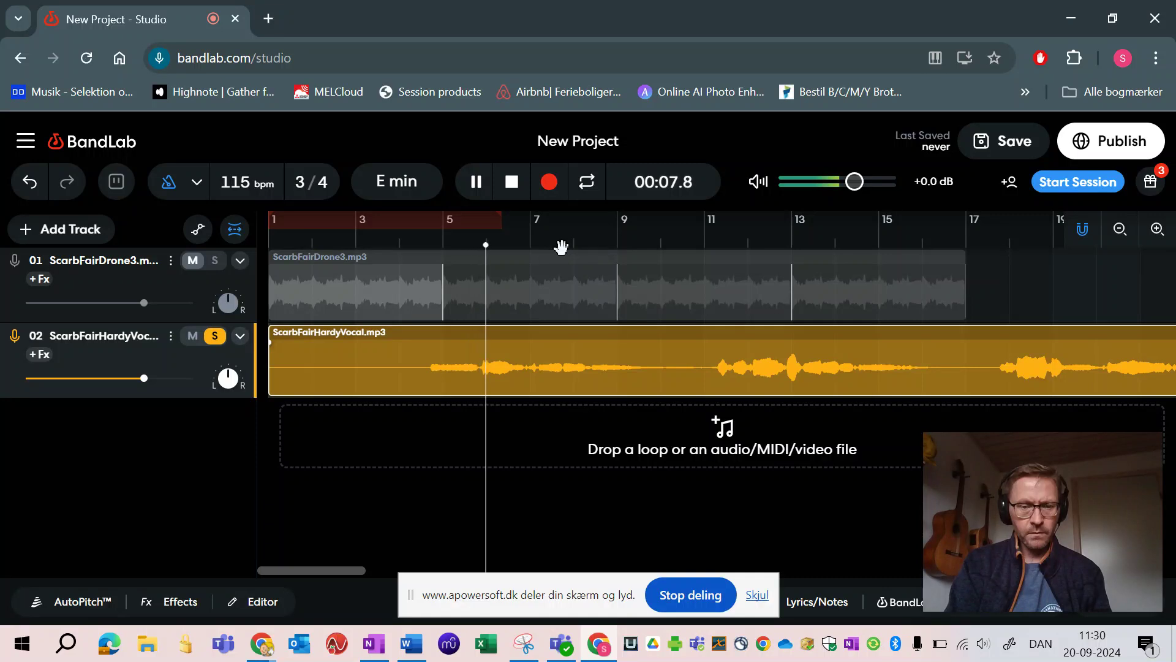
left_click(512, 182)
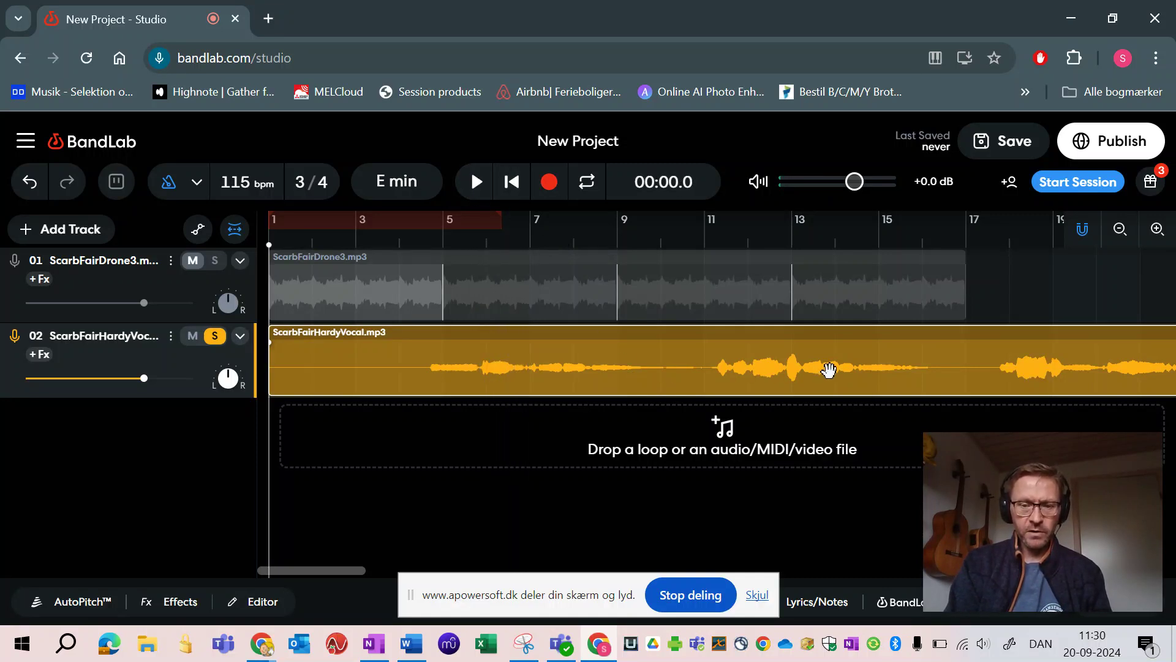
scroll(828, 369, "down", 3)
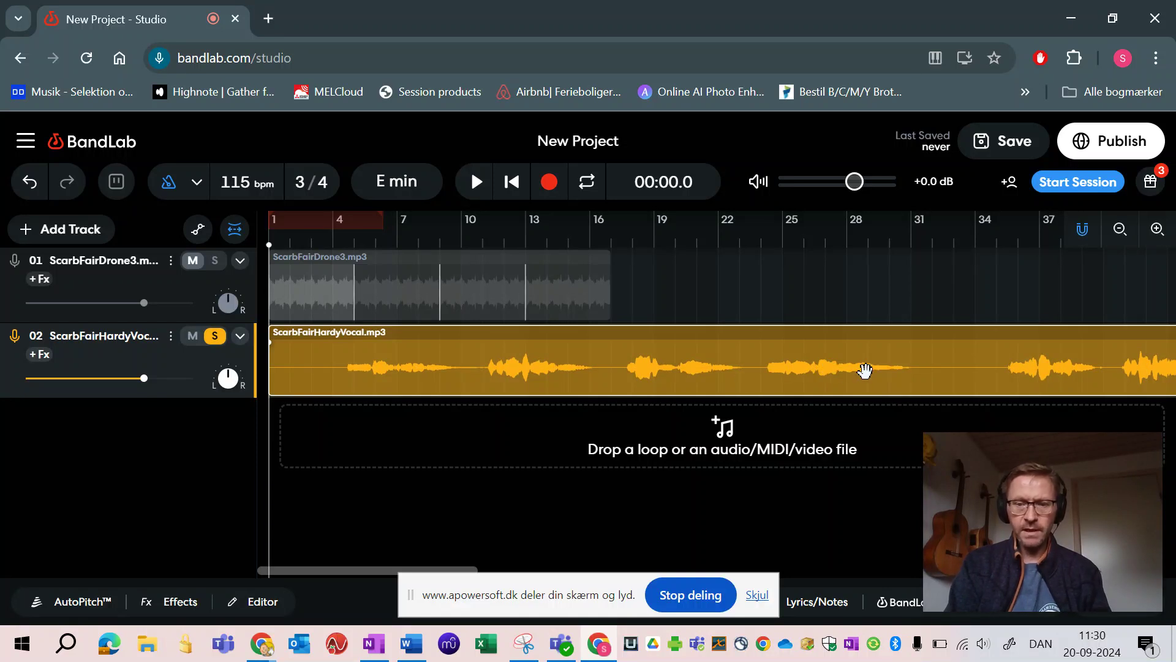
scroll(888, 365, "down", 2)
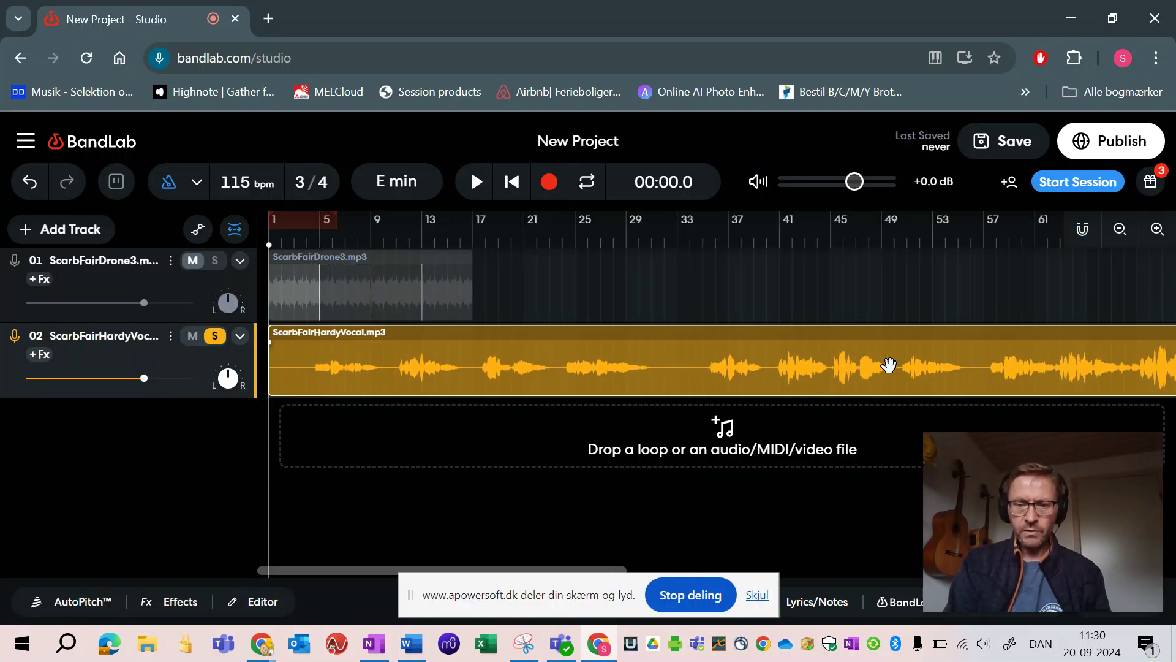
scroll(888, 364, "right", 2)
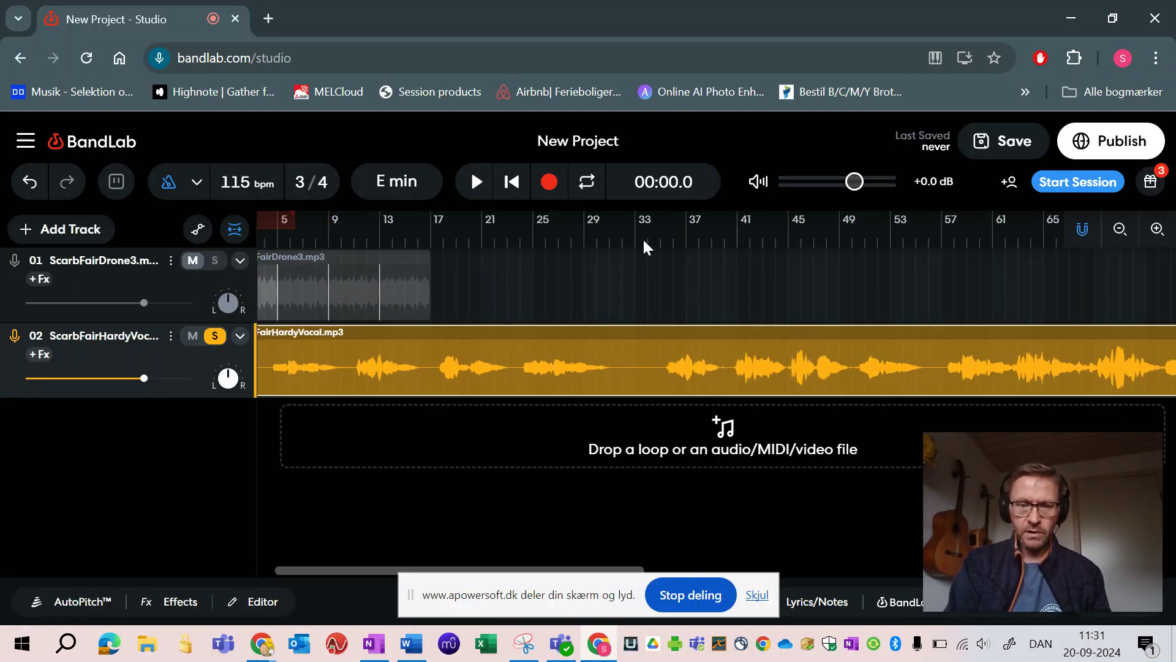
- Preview the vocal from 00:53.2 and split the clip at that point
left_click(659, 241)
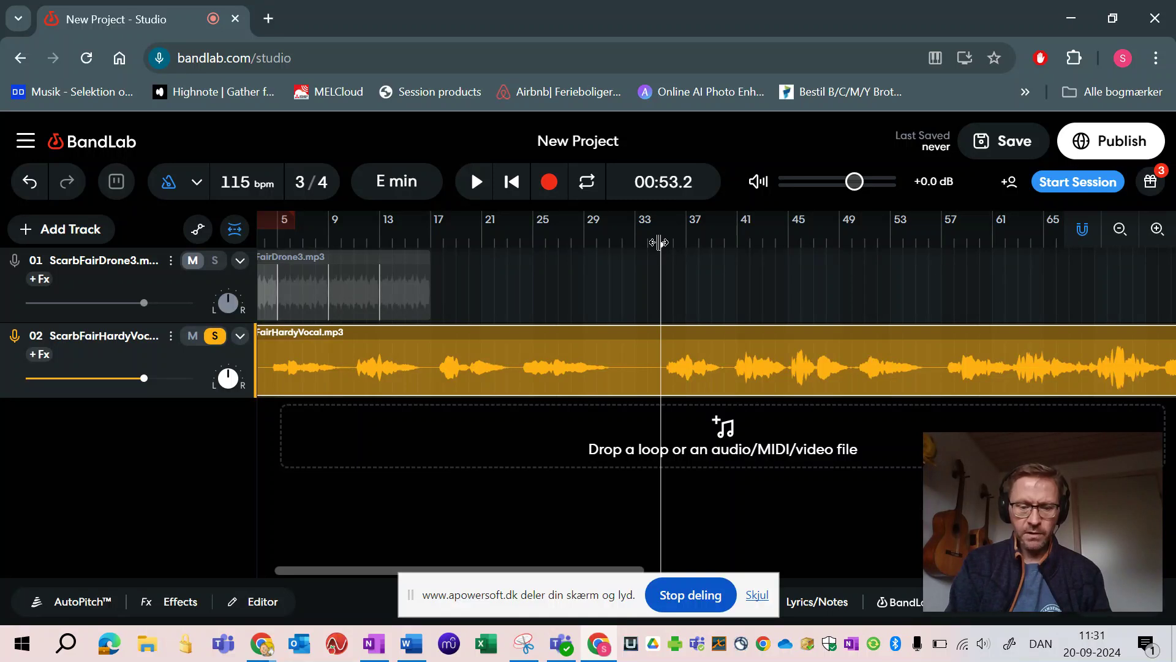
key("space")
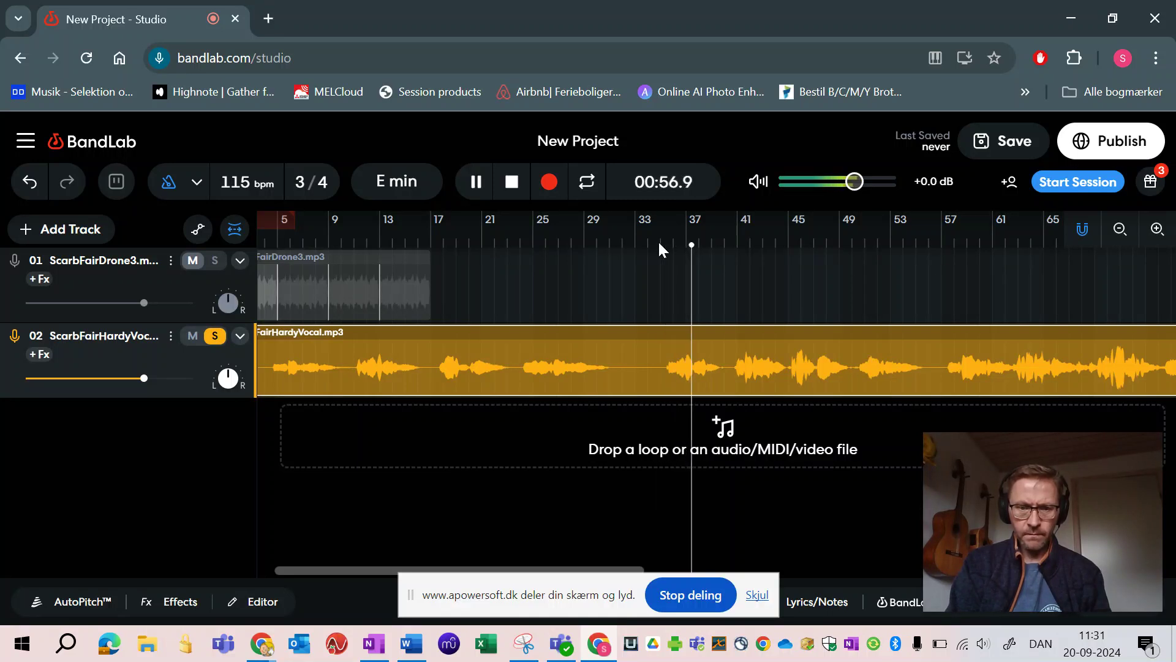
key("space")
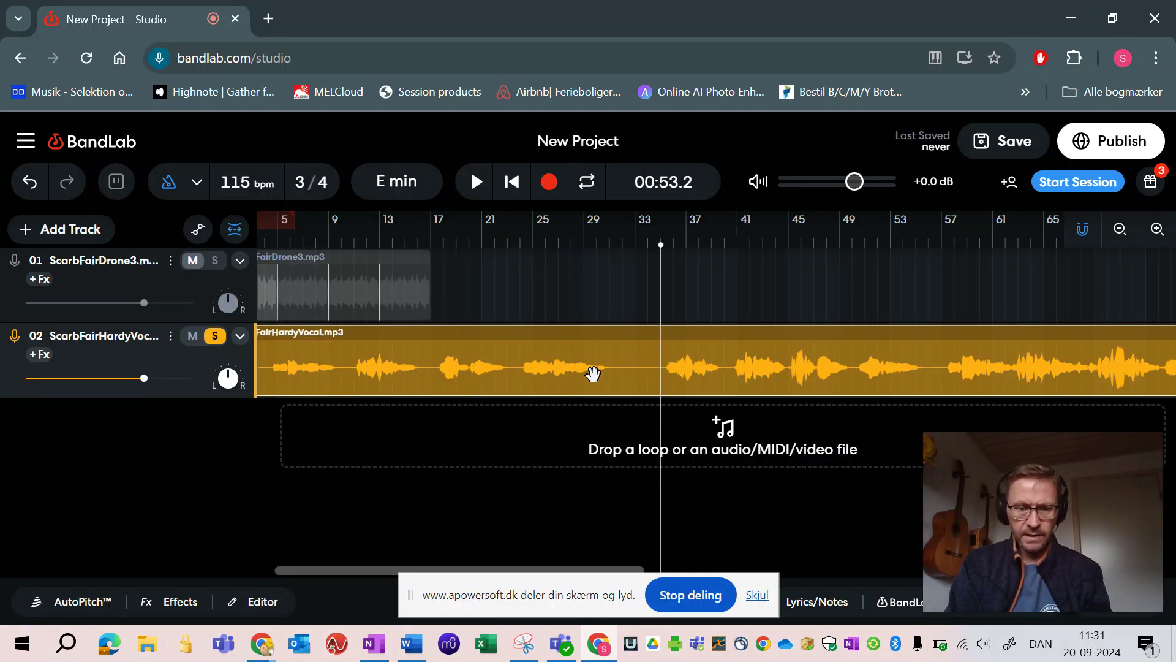
key("ctrl+e")
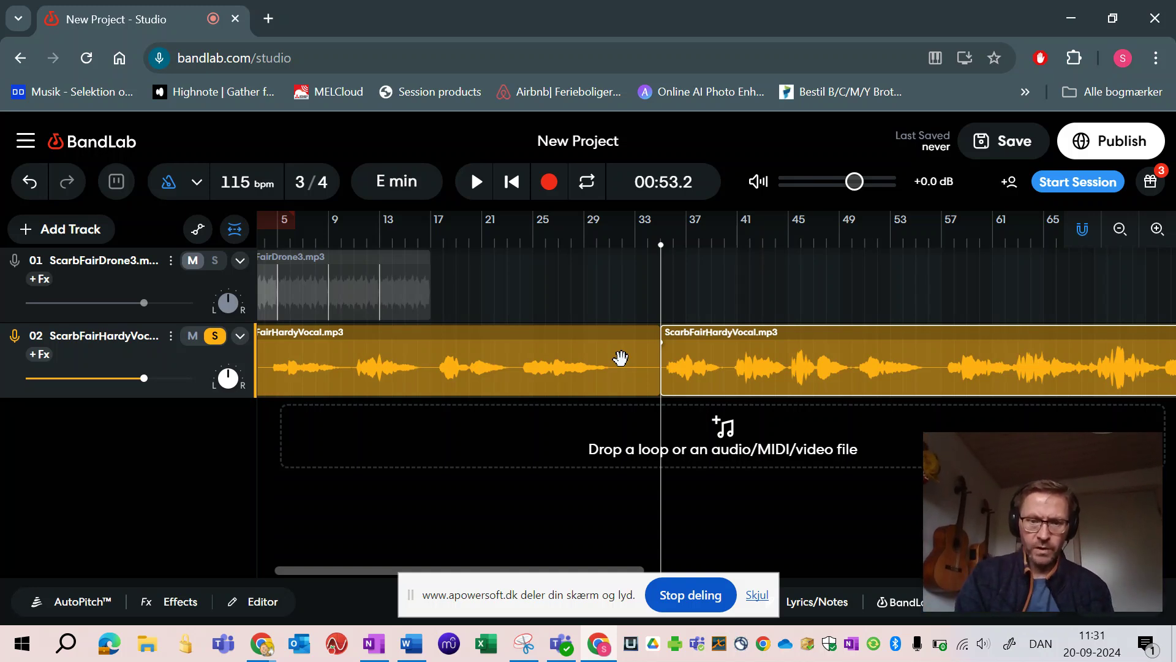
- Delete the part before the split, move the remainder to bar 1, and play it back
left_click(621, 358)
key("Delete")
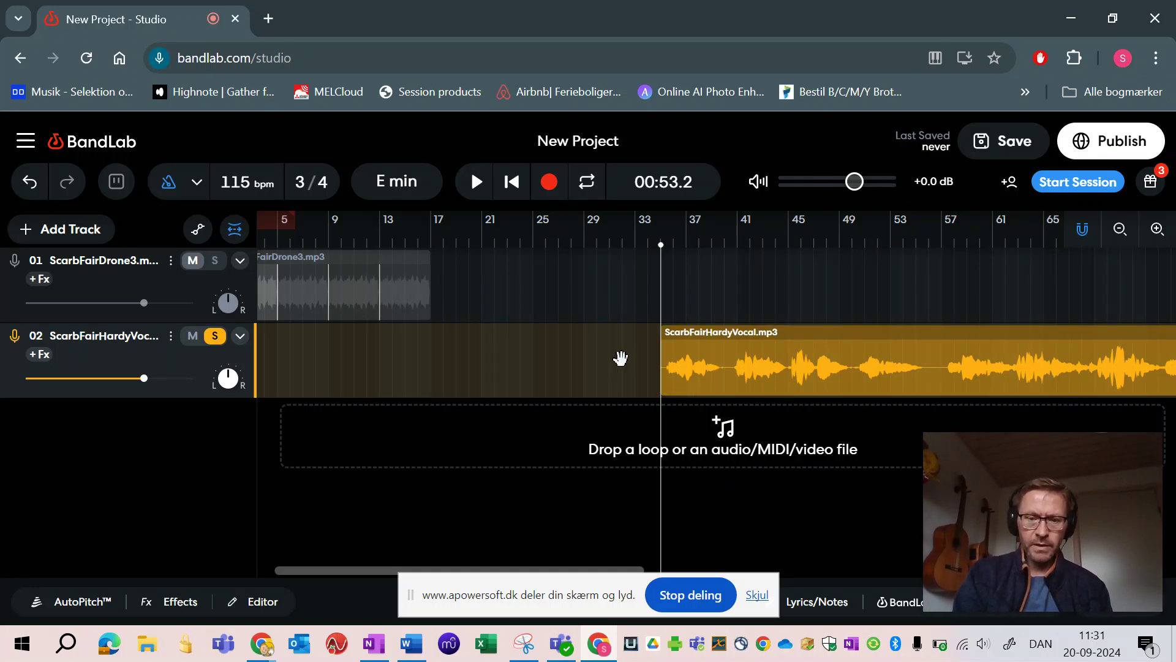
left_click(762, 374)
left_click_drag(763, 375, 262, 349)
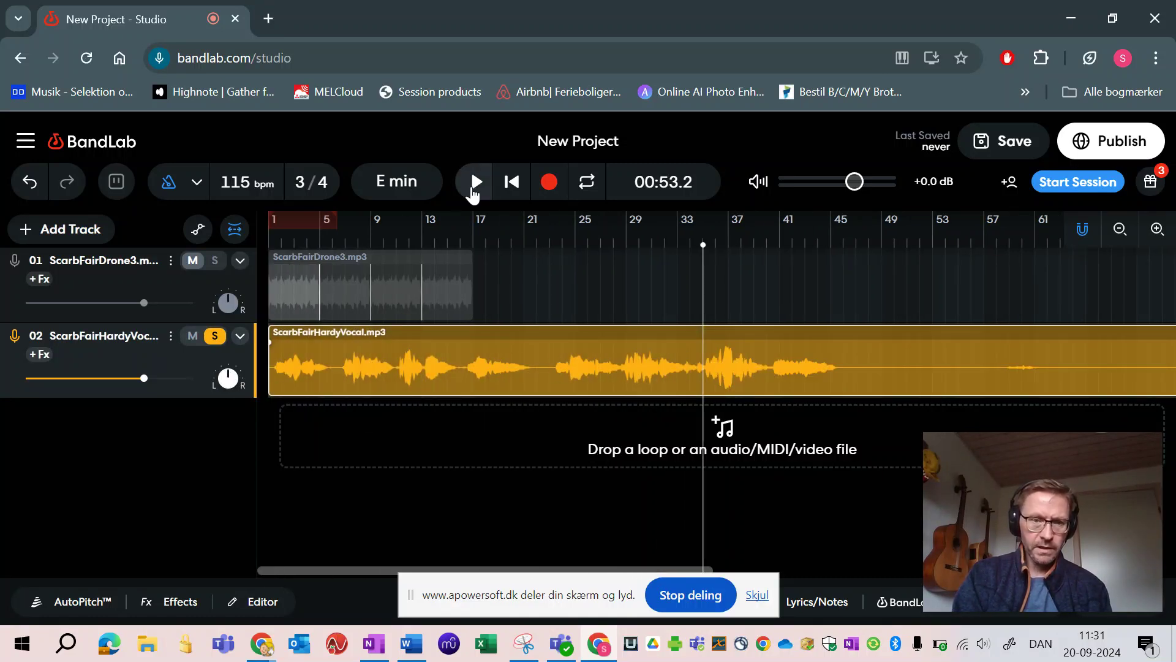
left_click(511, 182)
left_click(478, 183)
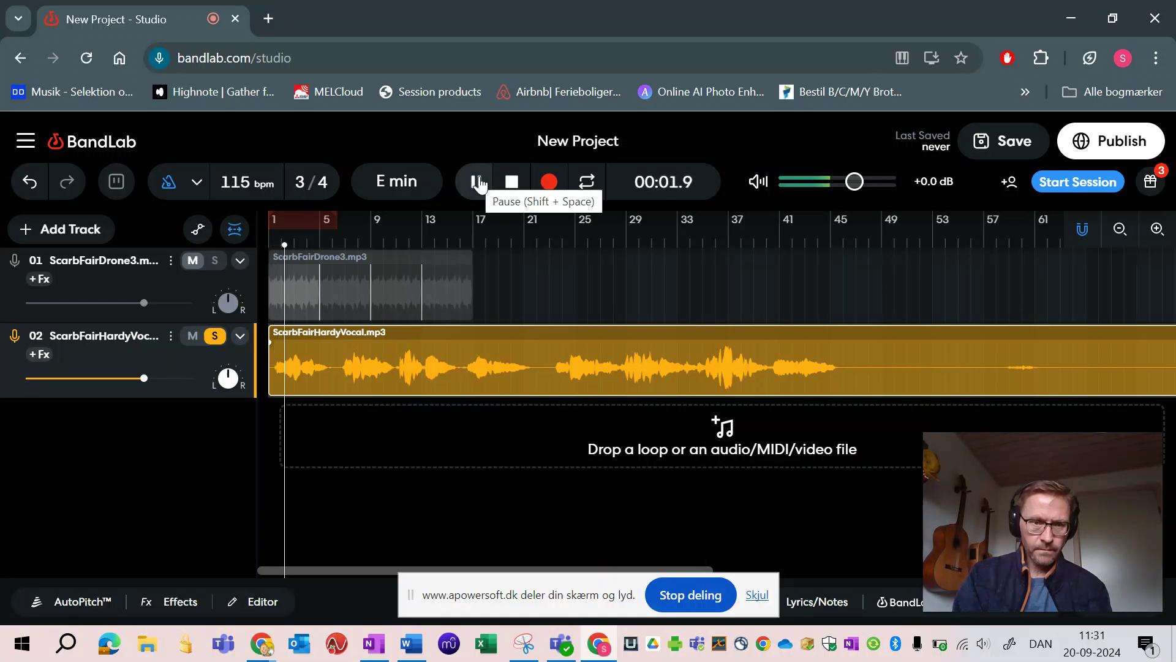
left_click(514, 187)
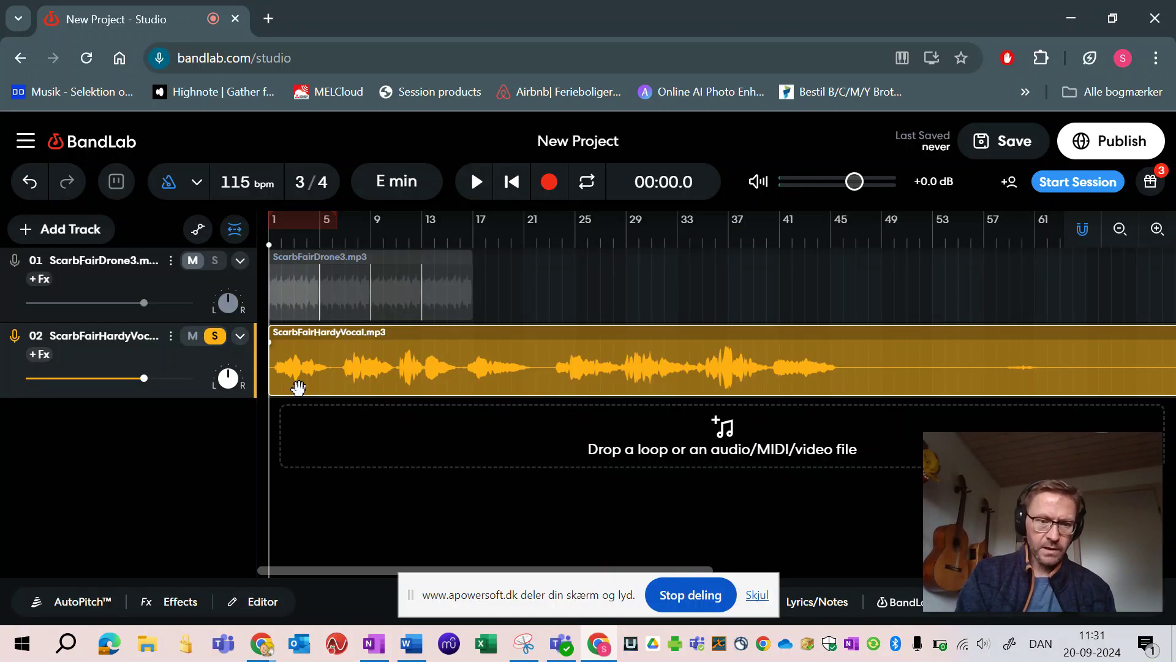
- Zoom in on bar 1 and nudge the vocal clip slightly later than the project start
scroll(292, 371, "up", 6)
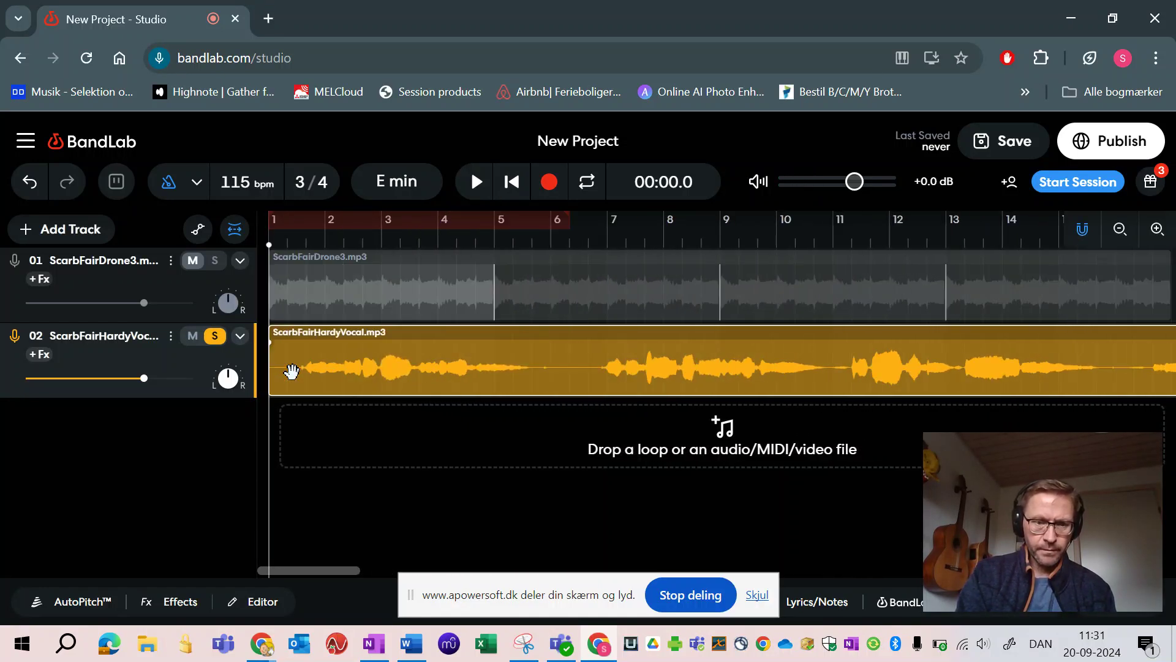
scroll(401, 362, "up", 3)
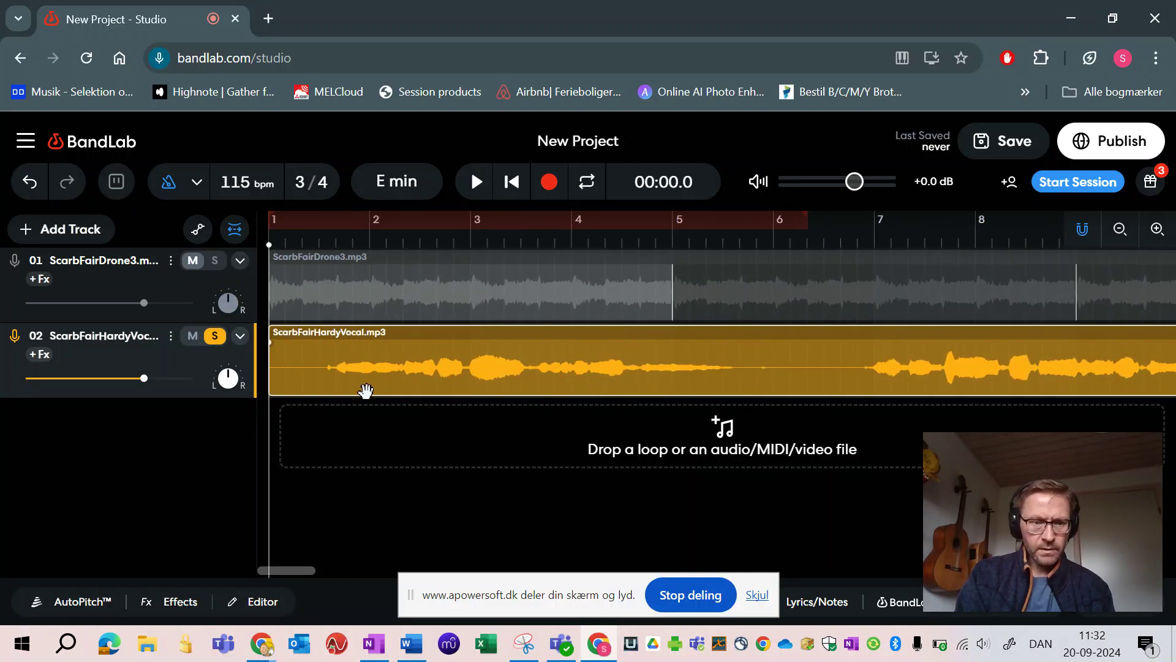
scroll(352, 372, "up", 4)
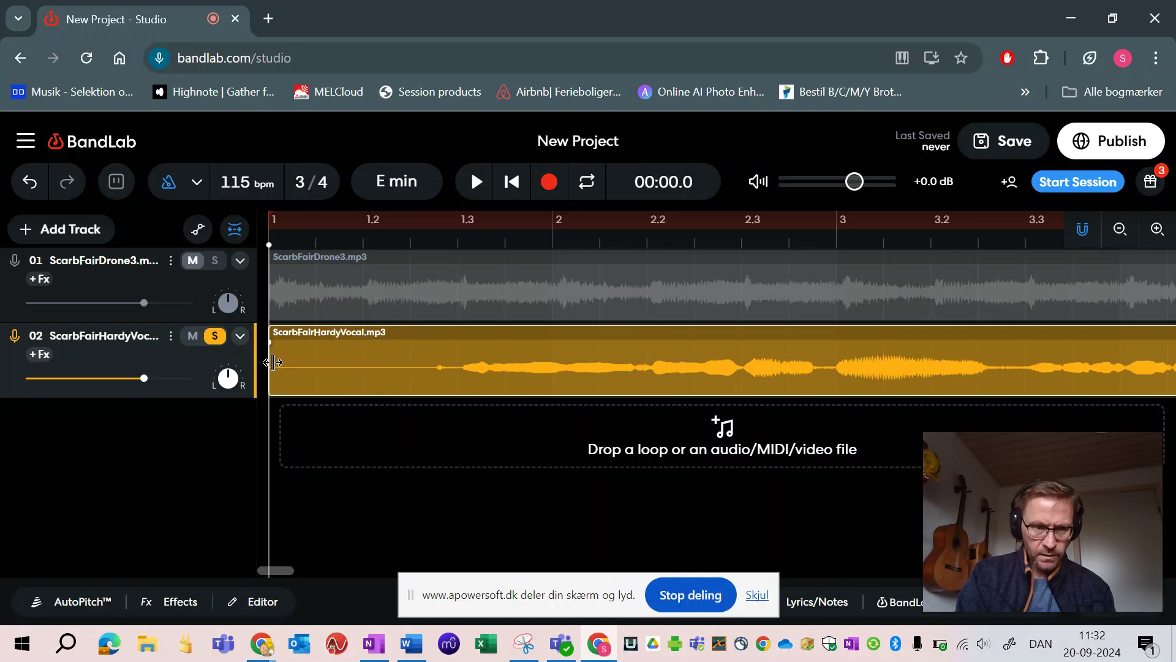
left_click(338, 367)
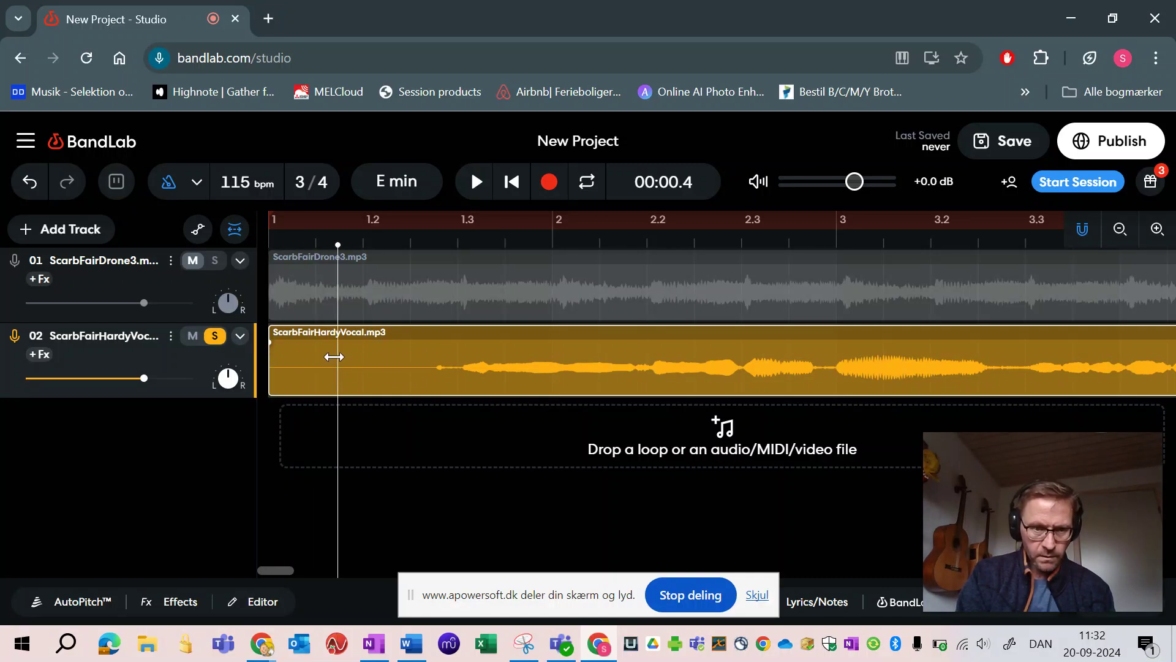
mouse_move(333, 357)
left_mouse_down()
mouse_move(540, 360)
mouse_move(467, 373)
mouse_move(336, 365)
left_mouse_up()
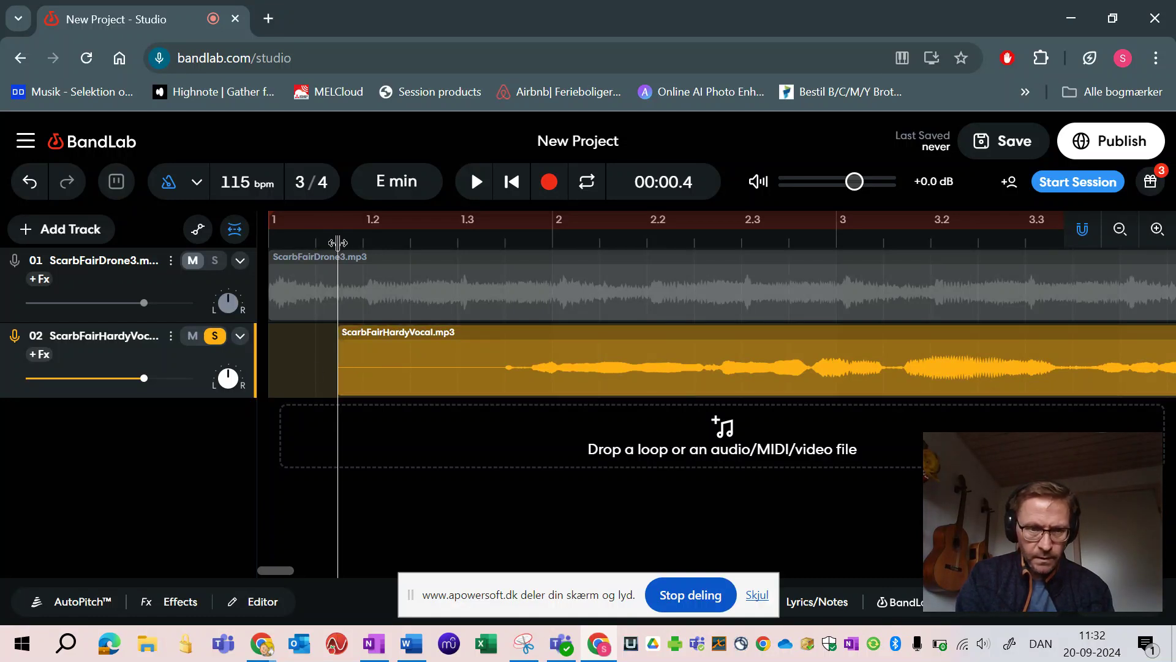
- Try trimming the vocal clip's start and restore it, nudge it again, and undo the overshoot toward beat 2
left_click_drag(337, 243, 287, 243)
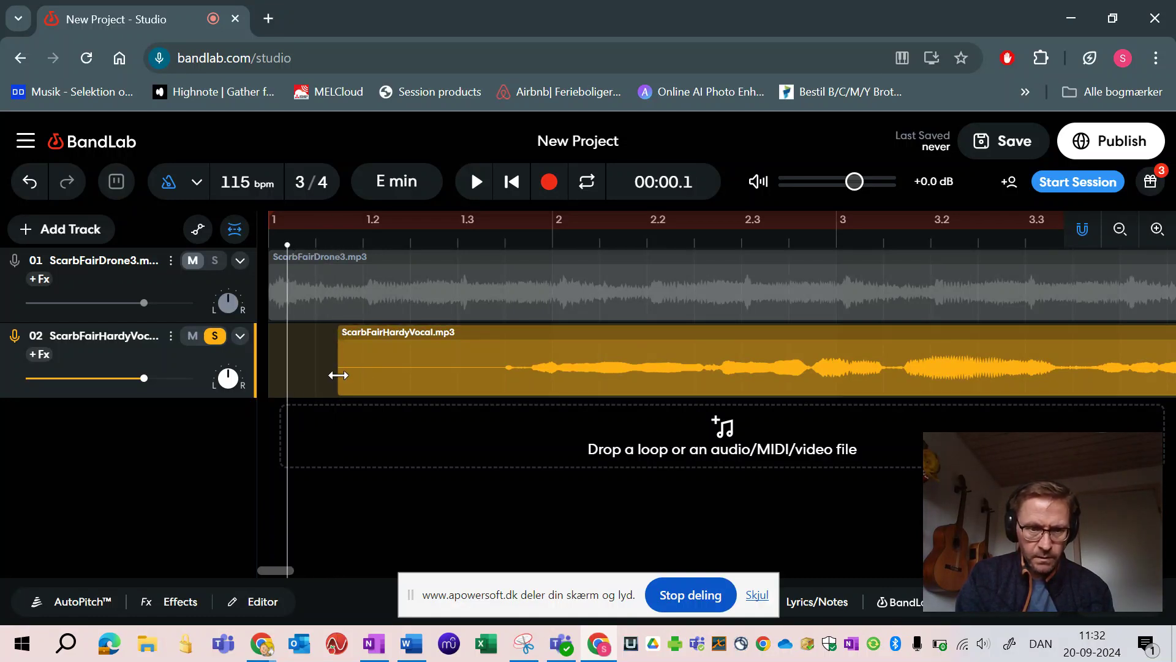
left_click_drag(338, 375, 436, 381)
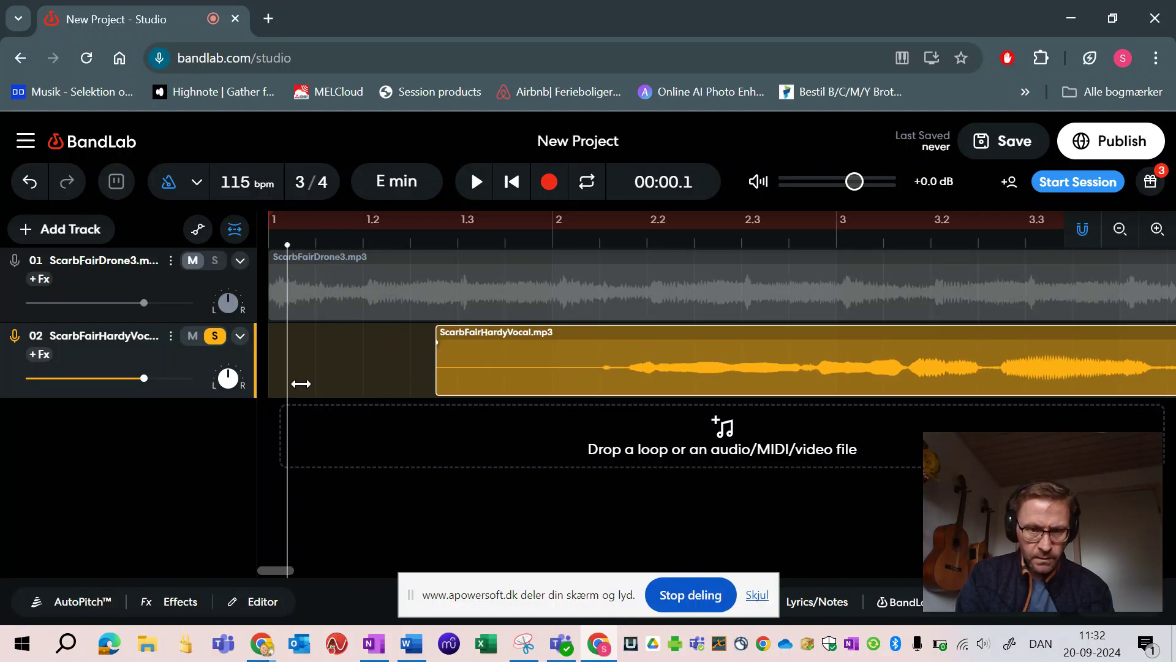
left_click_drag(301, 384, 298, 336)
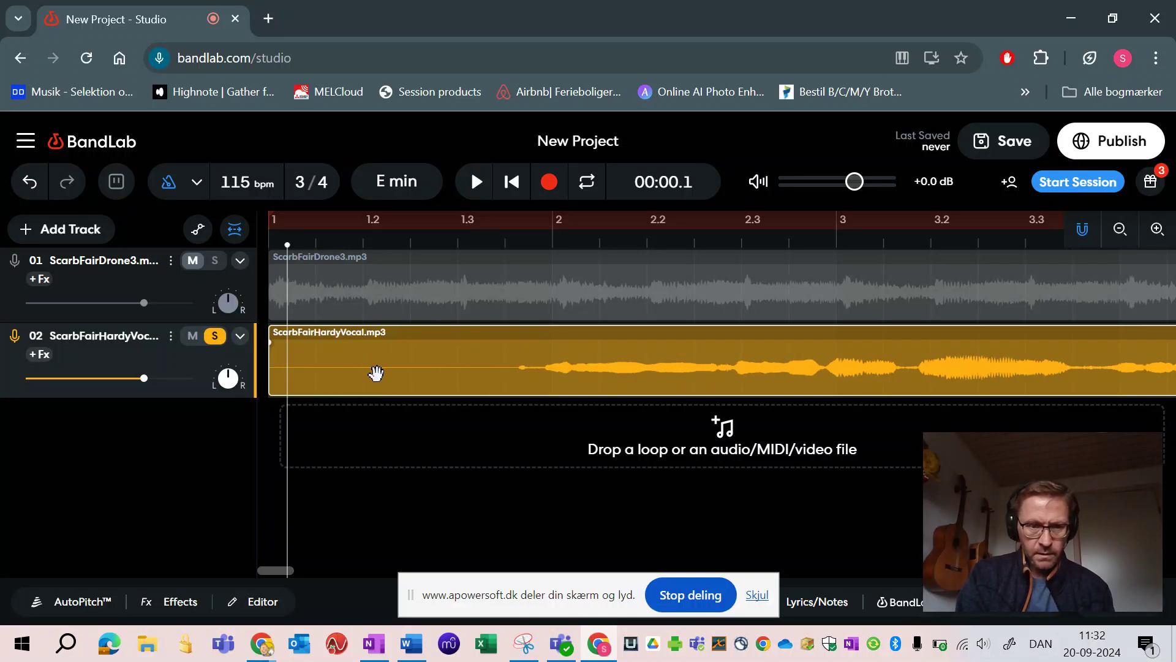
left_click(434, 297)
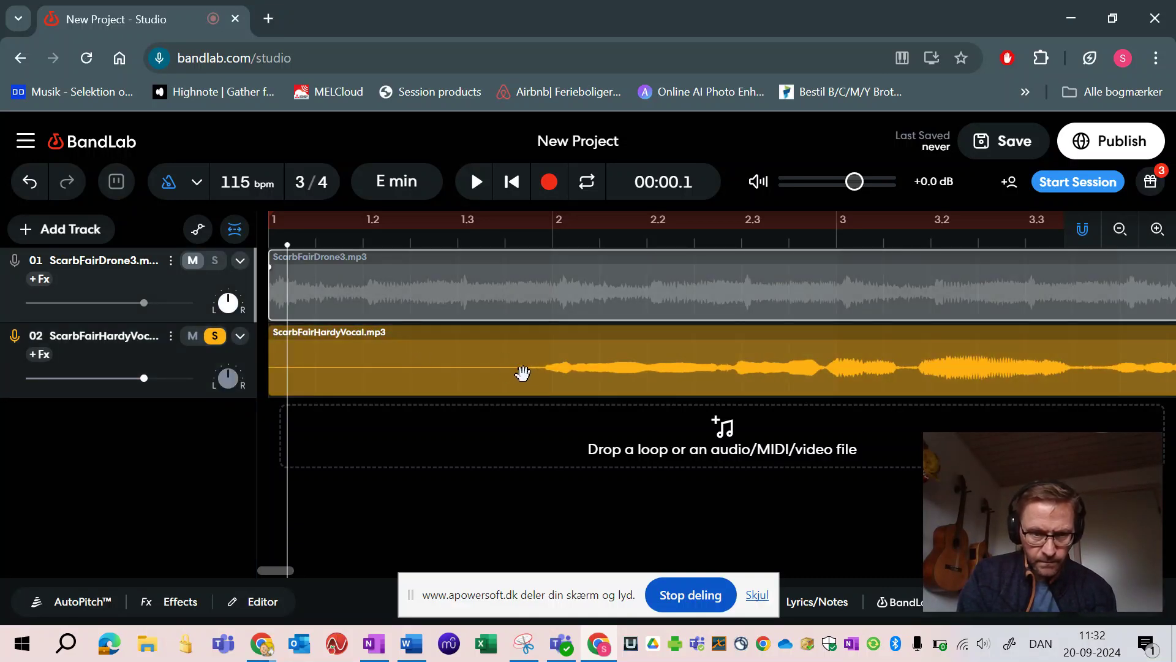
mouse_move(336, 356)
left_mouse_down()
mouse_move(582, 364)
mouse_move(286, 365)
mouse_move(349, 362)
left_mouse_up()
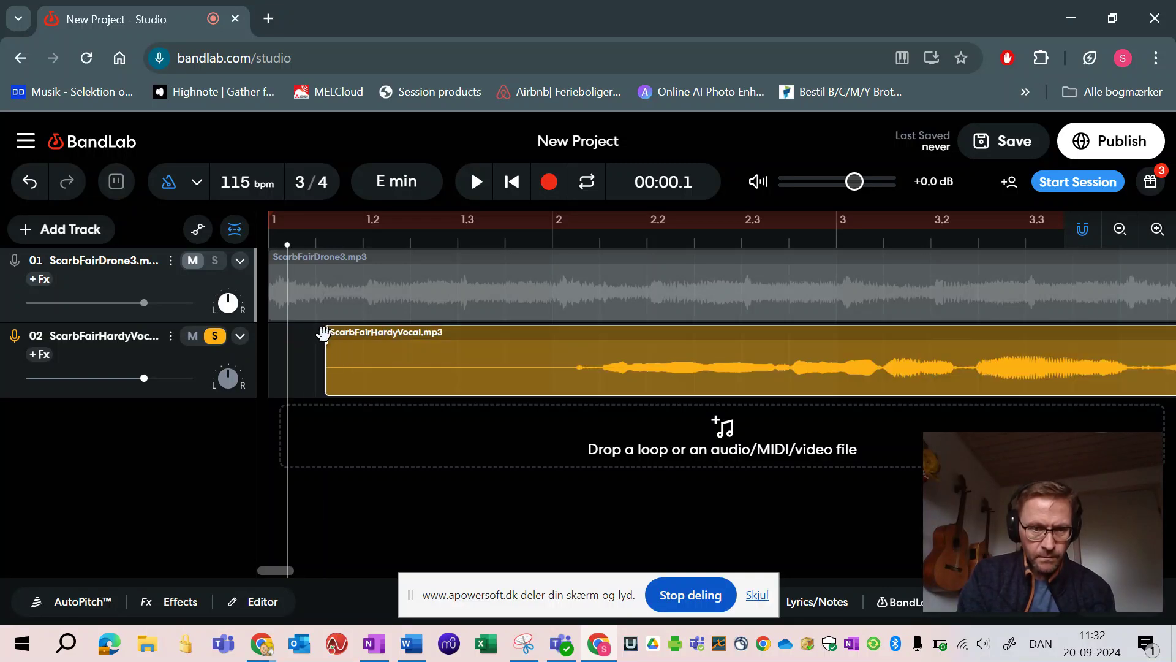
left_click_drag(323, 330, 542, 354)
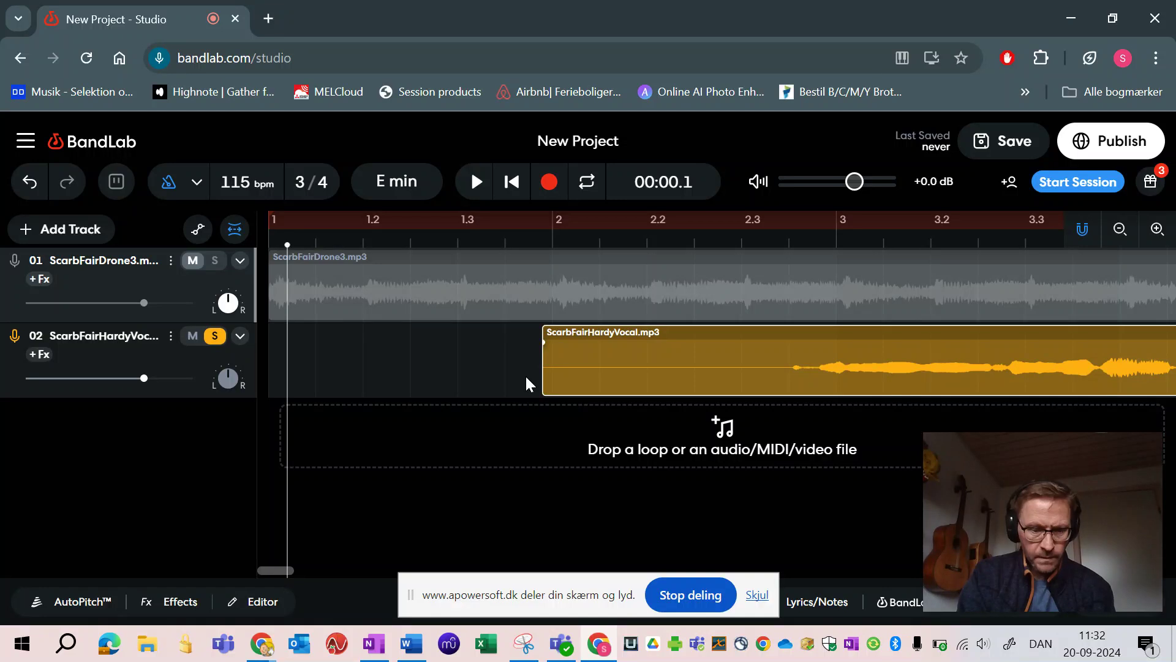
key("ctrl+z")
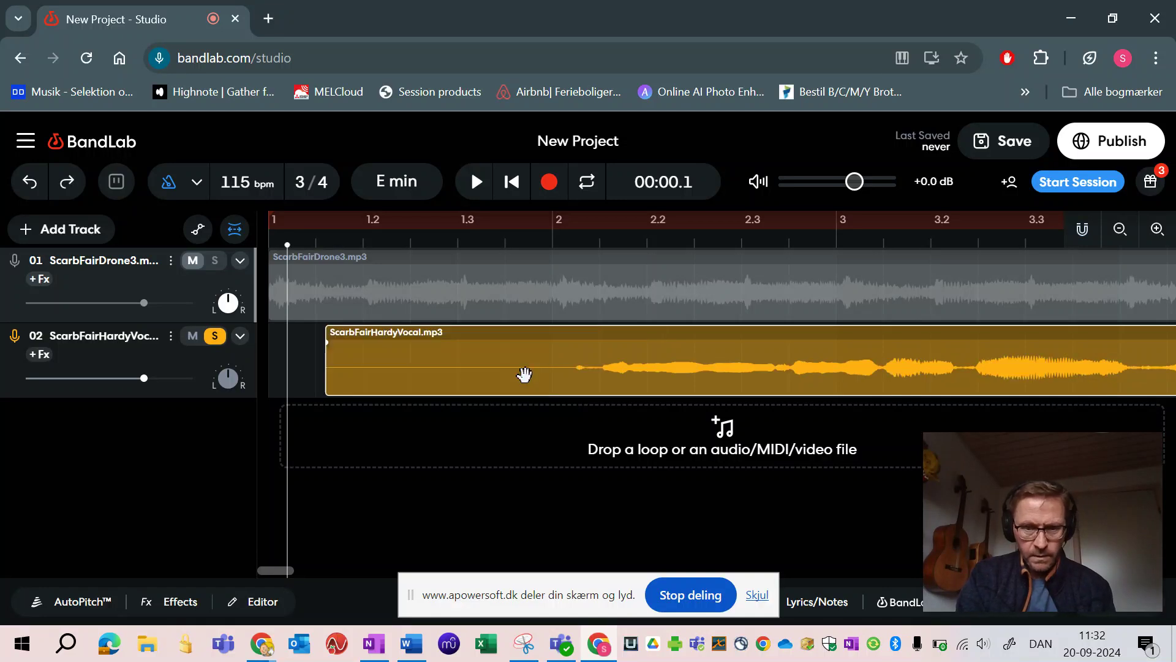
- Turn off Region Stretch Mode and trim the vocal clip's start, then disable snap, move it to the project start and play to check
left_click(234, 231)
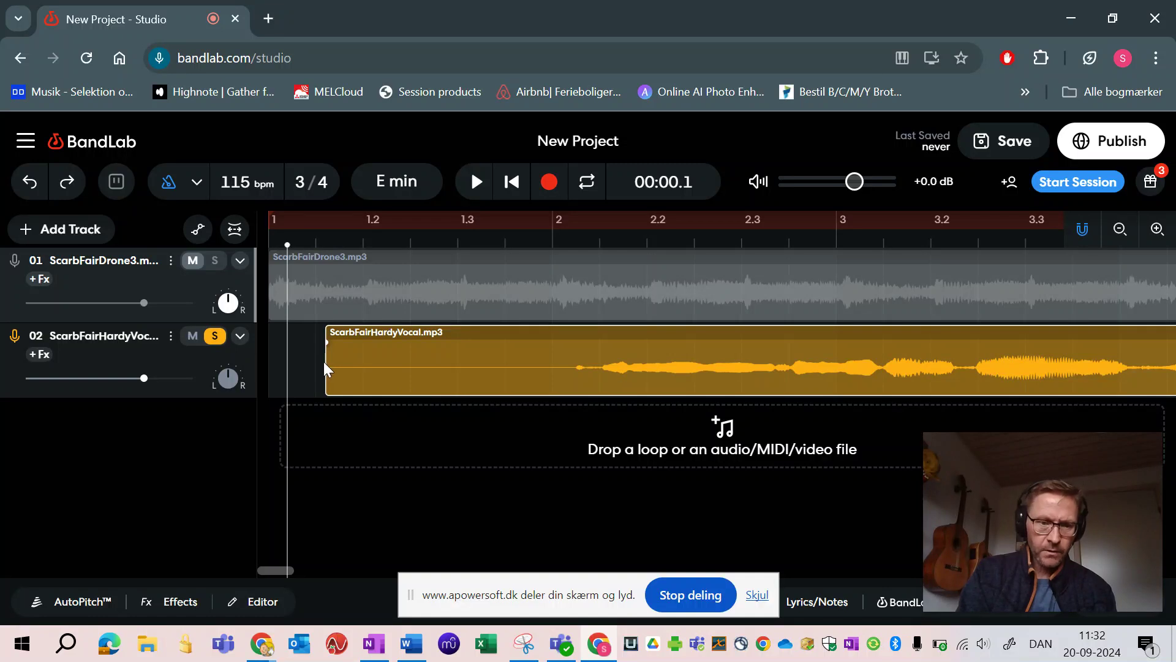
left_click_drag(325, 363, 573, 372)
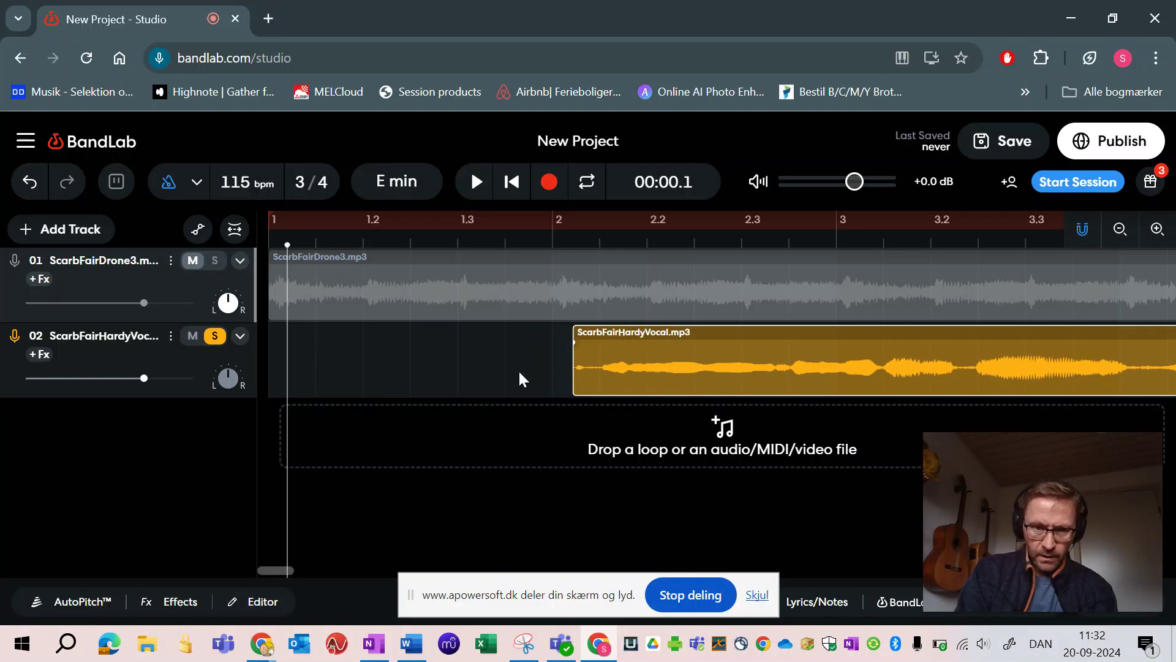
left_click_drag(690, 370, 461, 350)
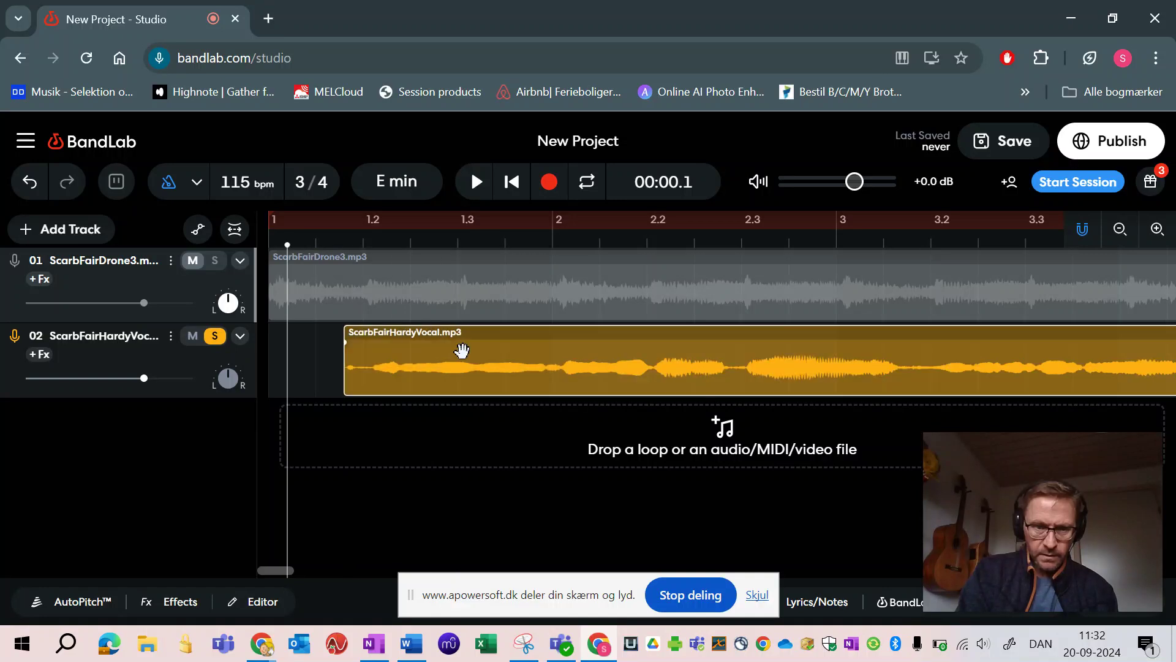
left_click(1082, 232)
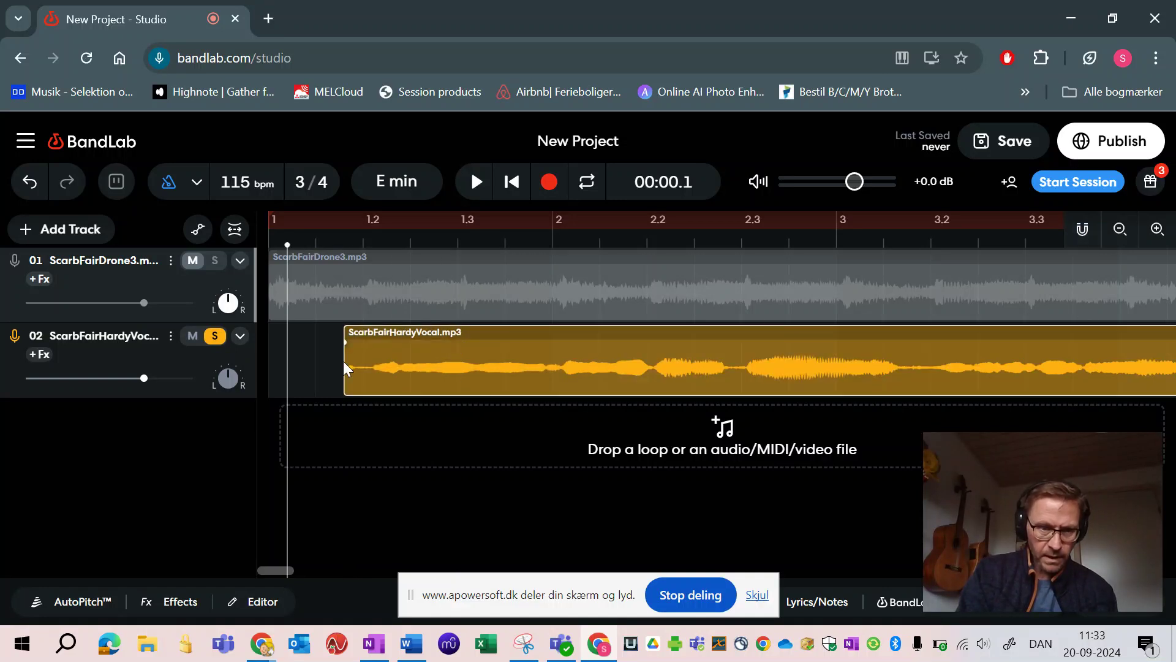
scroll(384, 372, "up", 3)
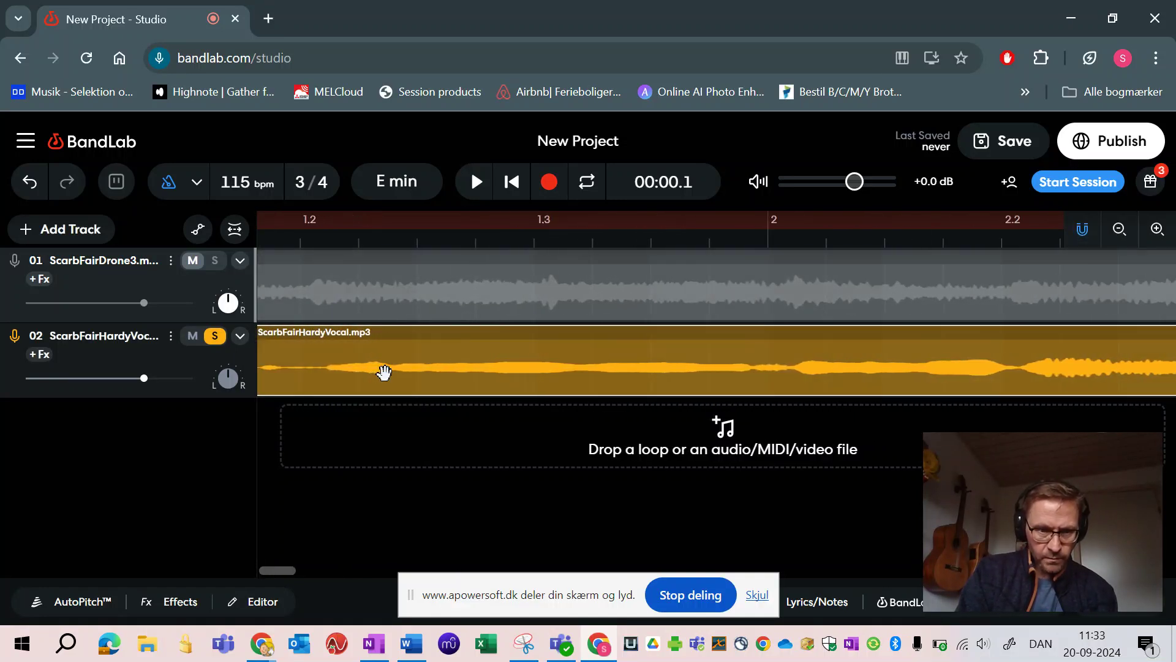
left_click_drag(469, 386, 145, 401)
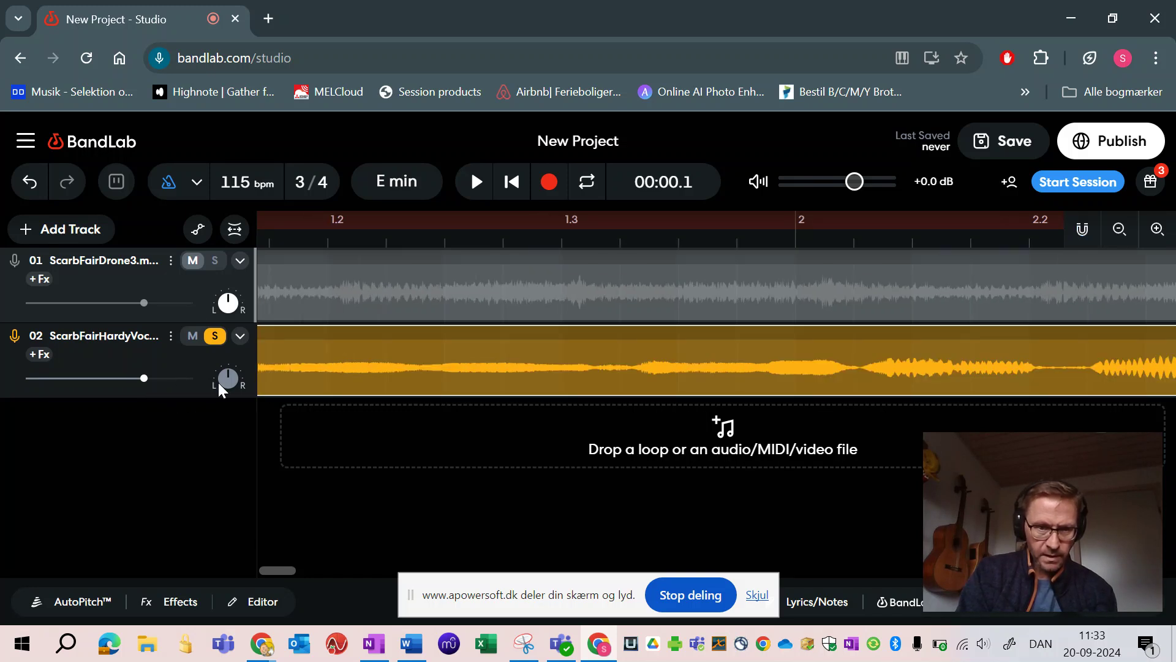
left_click(509, 182)
left_click(476, 182)
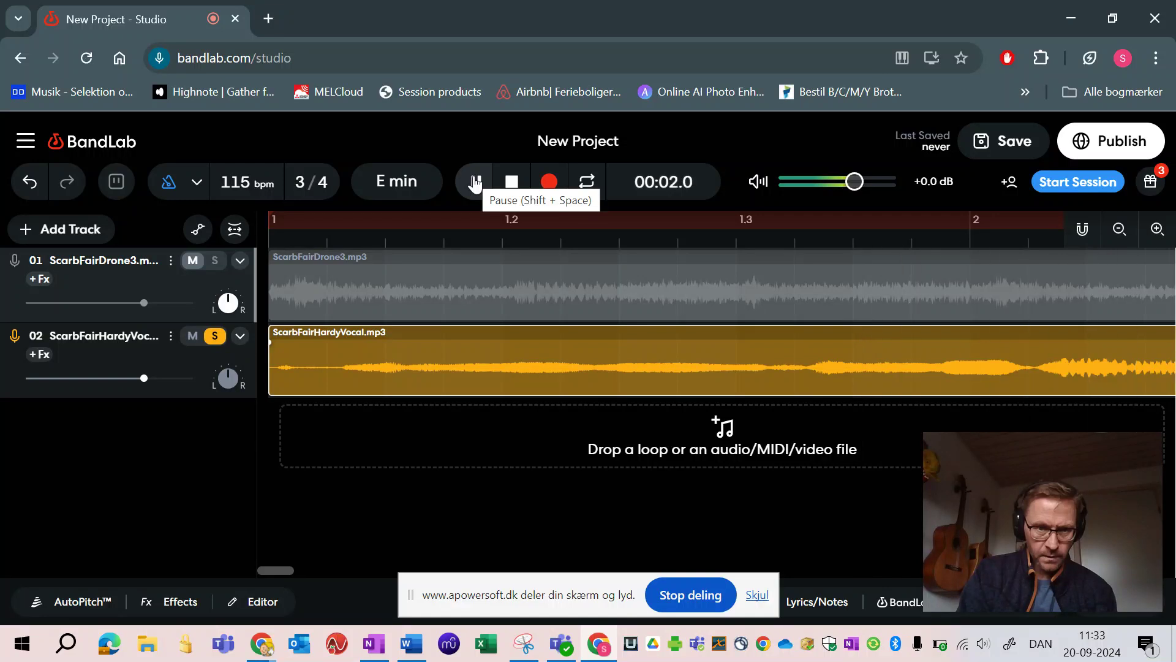
left_click(510, 183)
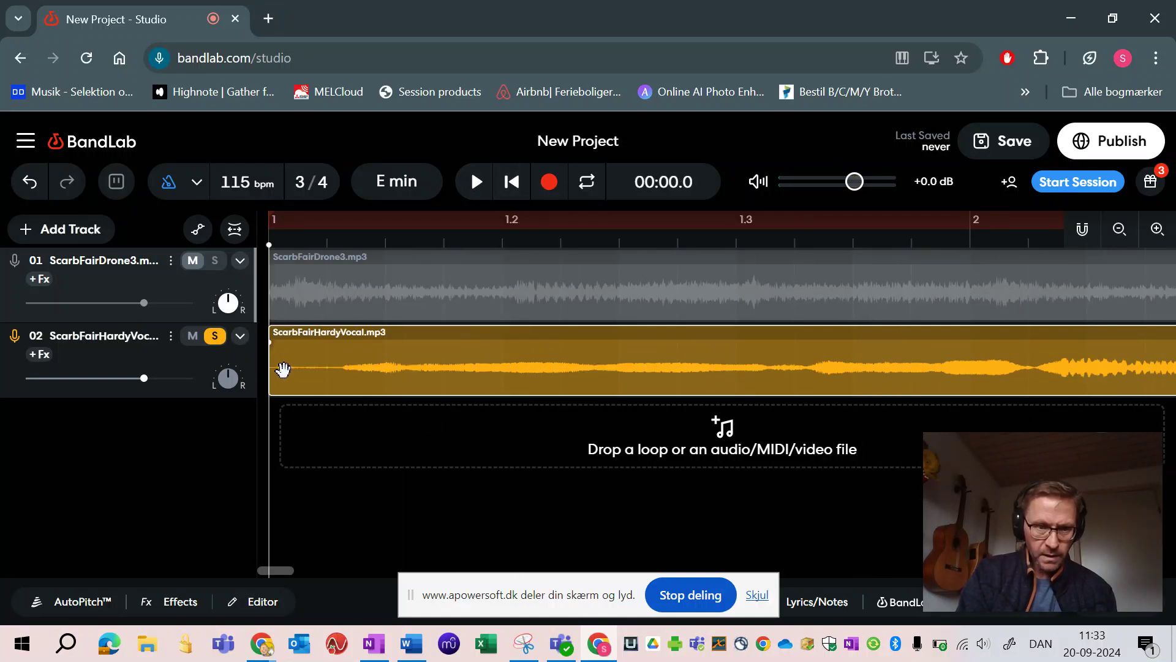
- Refine the vocal clip's trimmed start and realign it exactly at bar 1, then play it back
left_click_drag(297, 360, 341, 359)
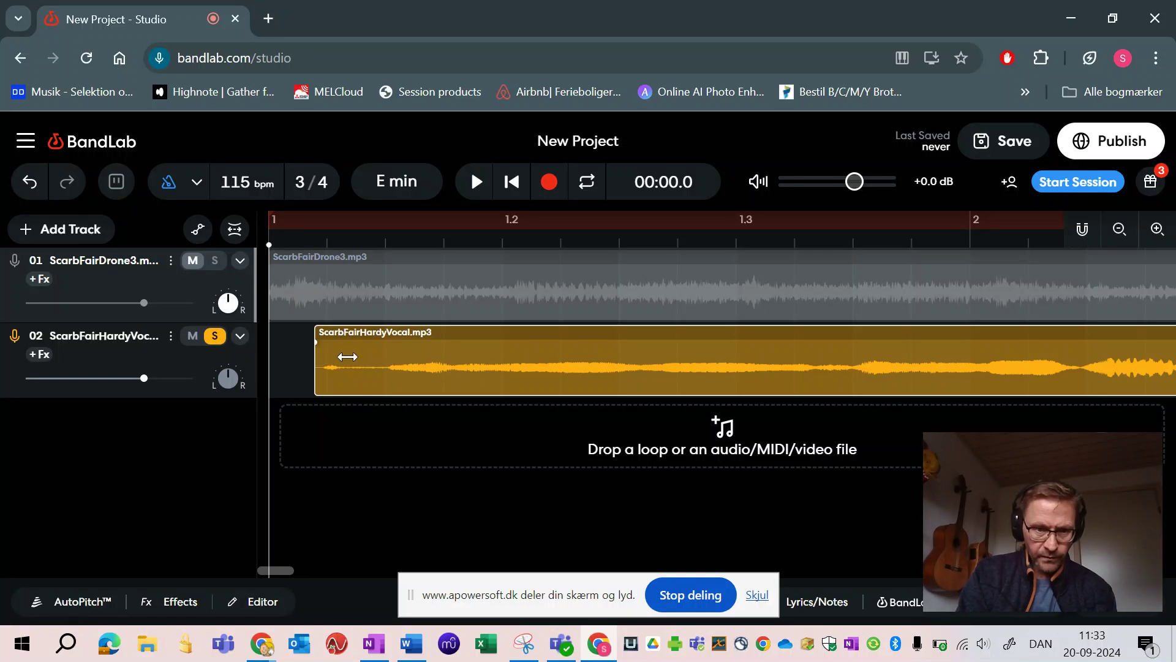
mouse_move(381, 358)
left_mouse_down()
mouse_move(394, 358)
mouse_move(380, 358)
left_mouse_up()
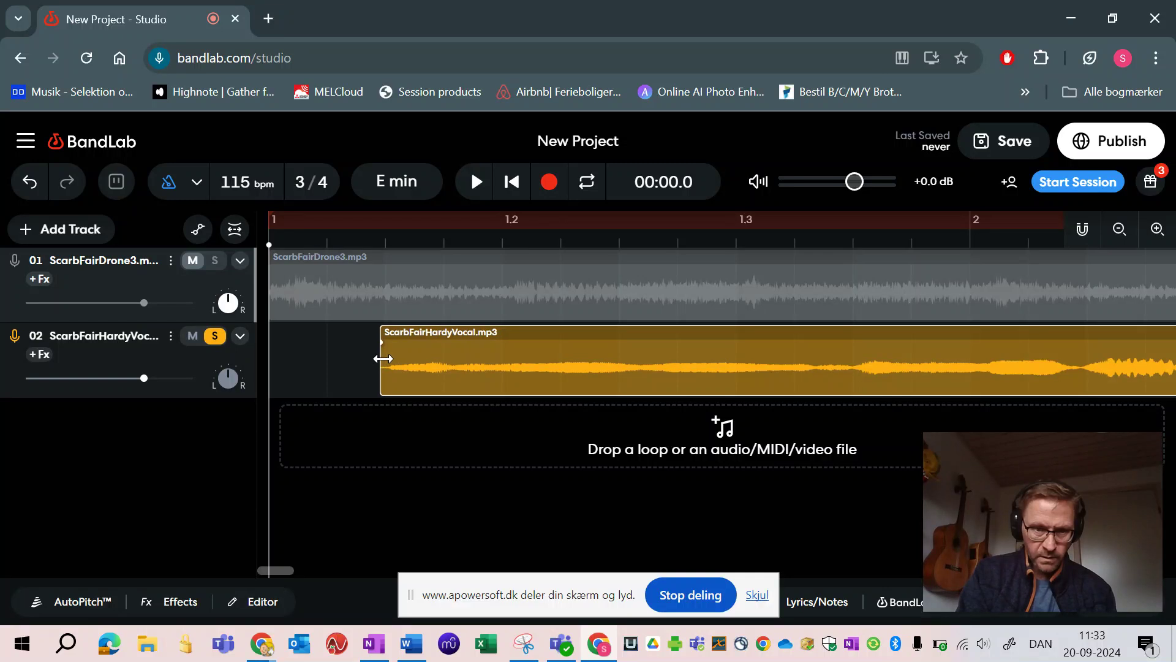
left_click_drag(486, 364, 319, 363)
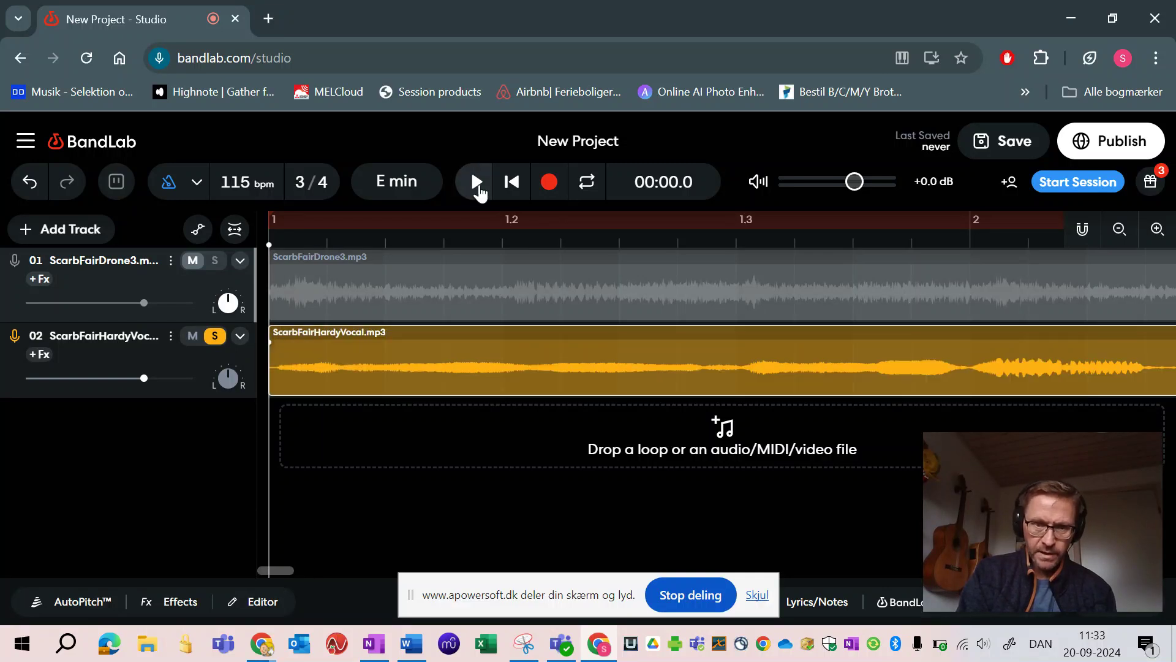
left_click(476, 182)
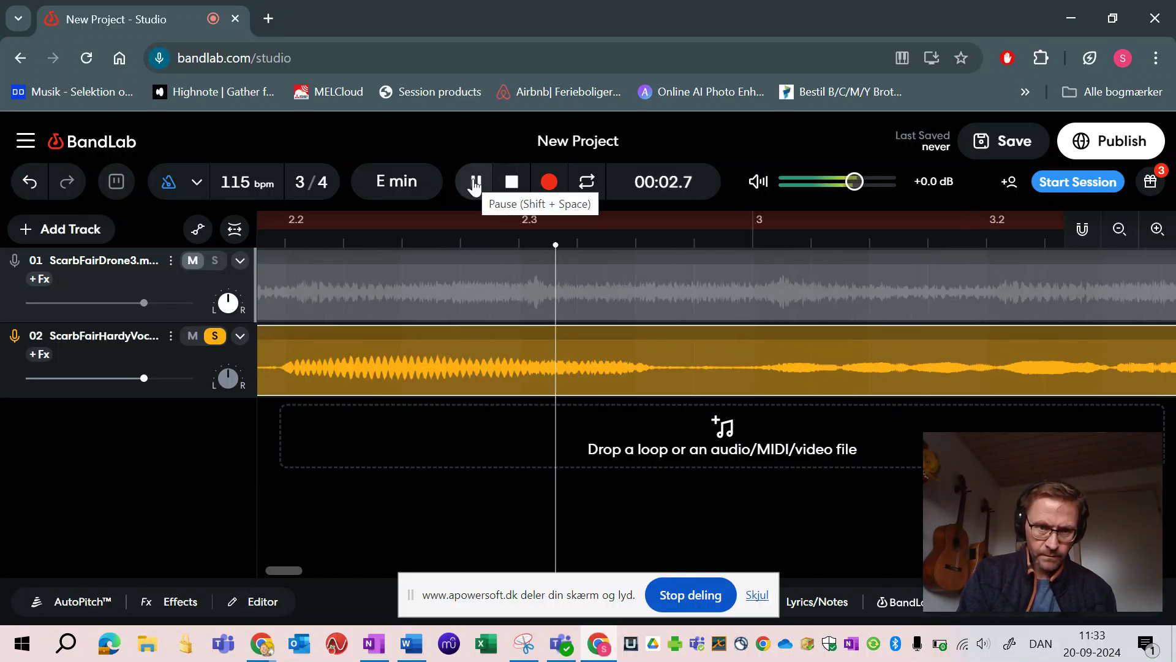
left_click(510, 182)
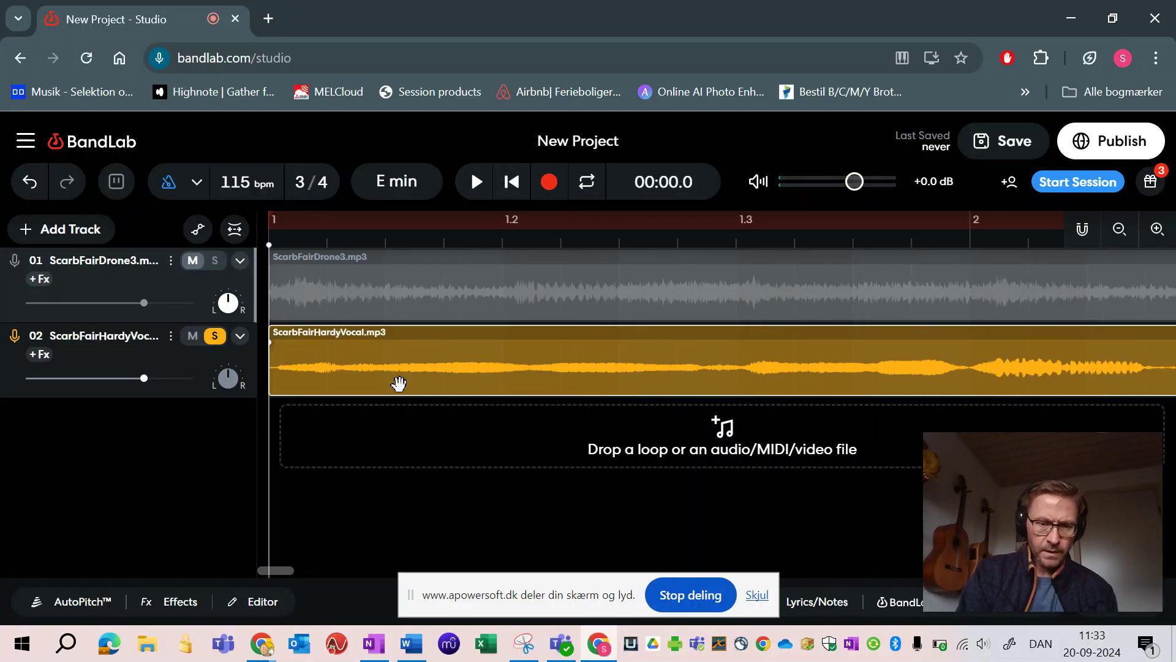
- Zoom out, unsolo the vocal track 02, and play briefly to check
scroll(398, 383, "down", 8)
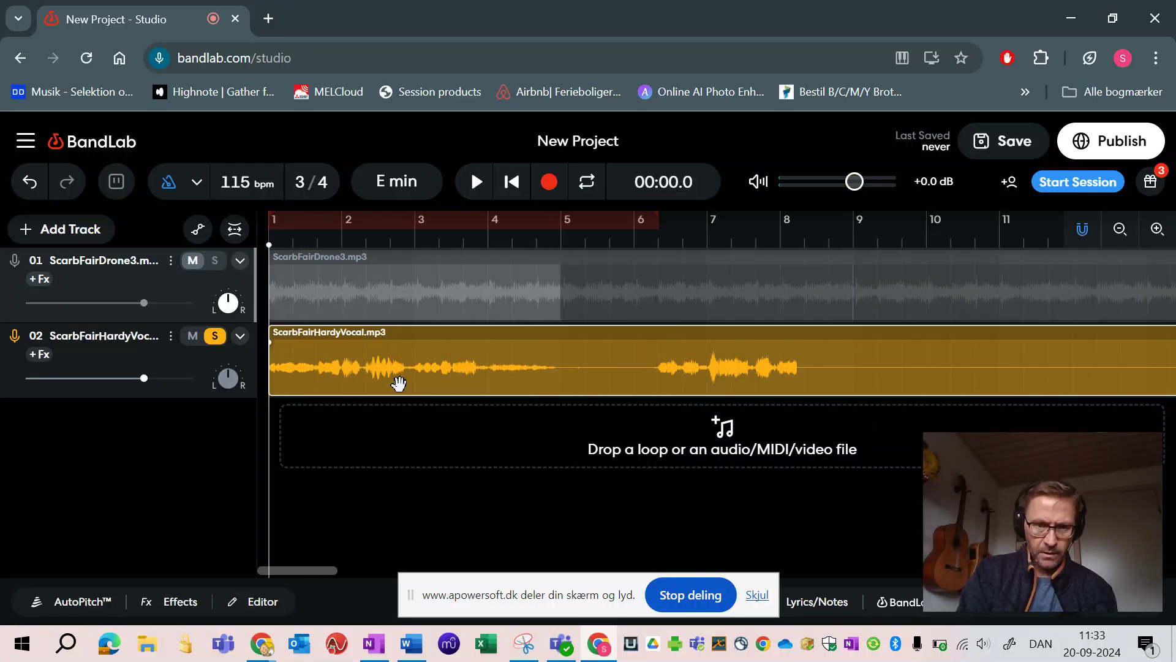
scroll(399, 383, "down", 5)
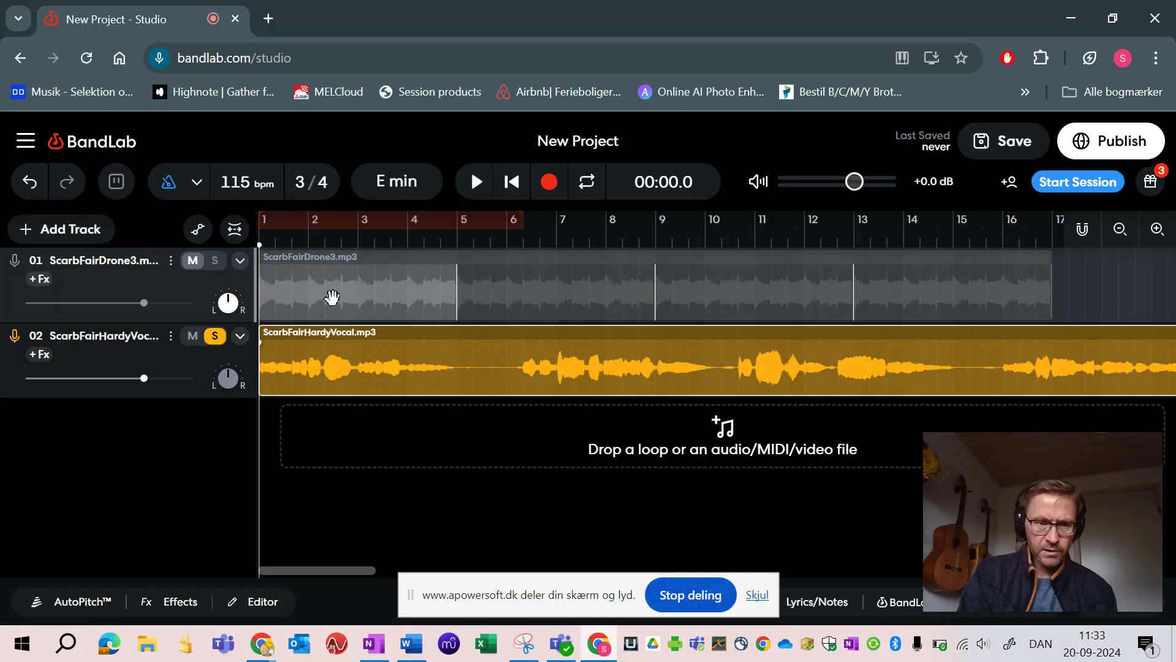
left_click(215, 336)
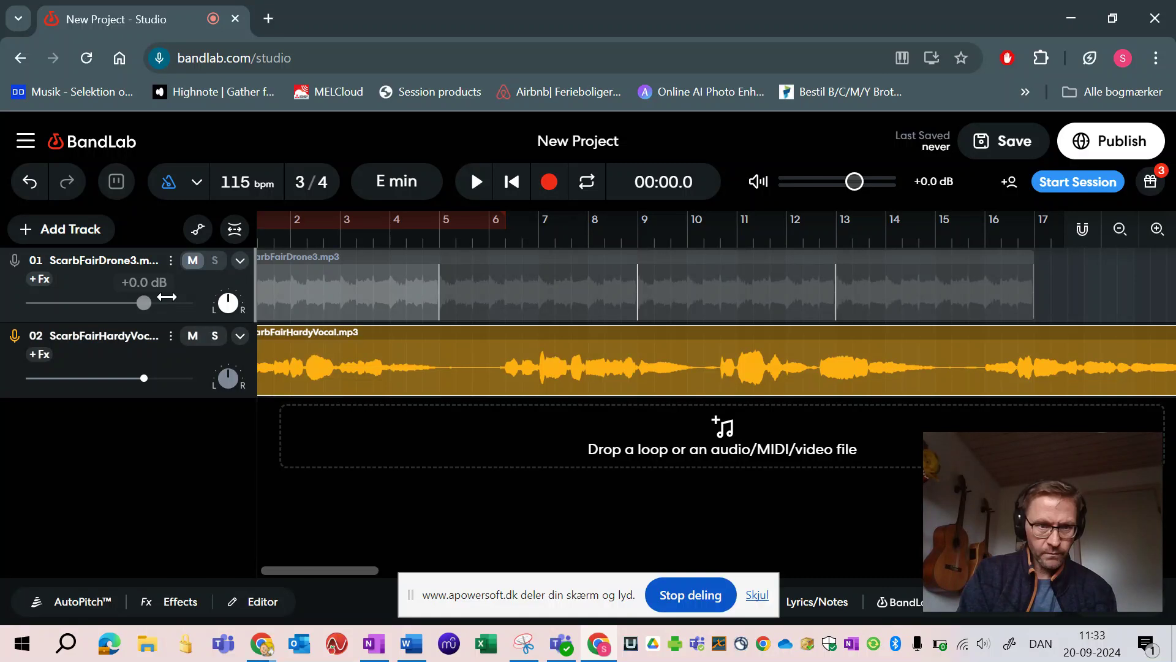
scroll(374, 267, "left", 1)
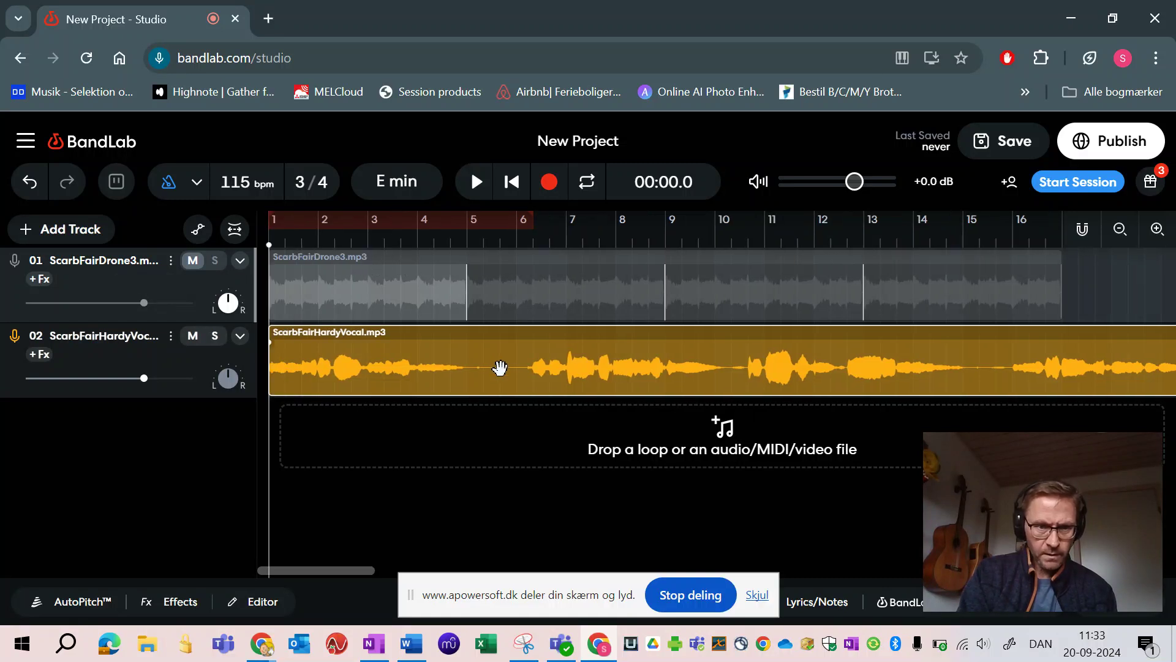
left_click(475, 183)
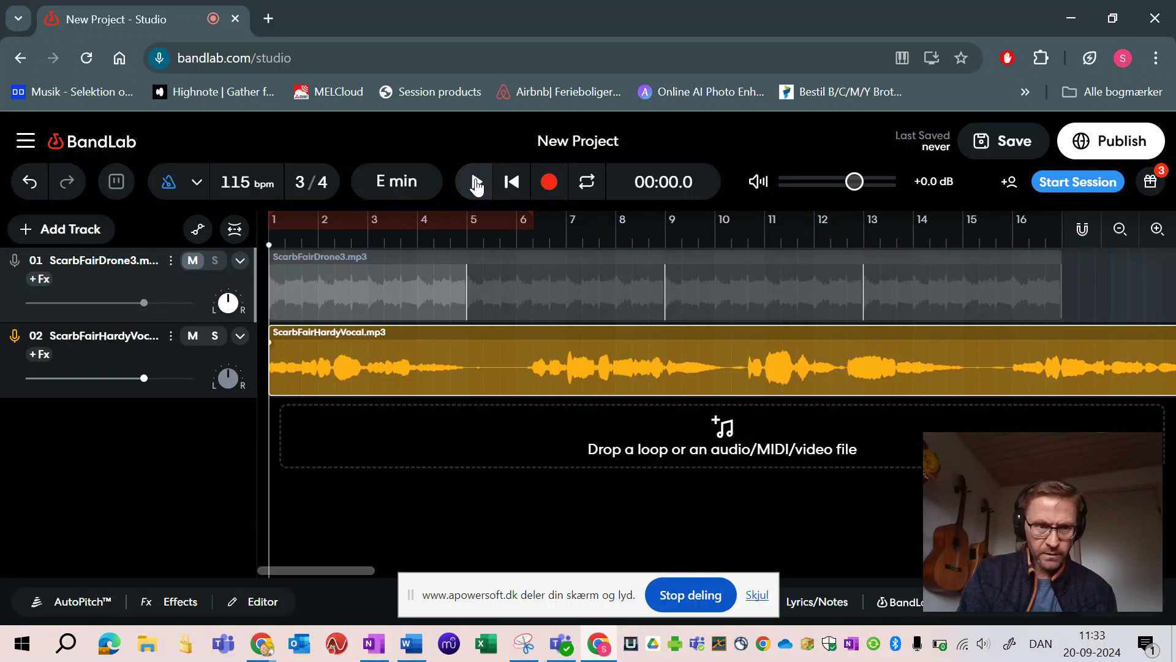
left_click(511, 183)
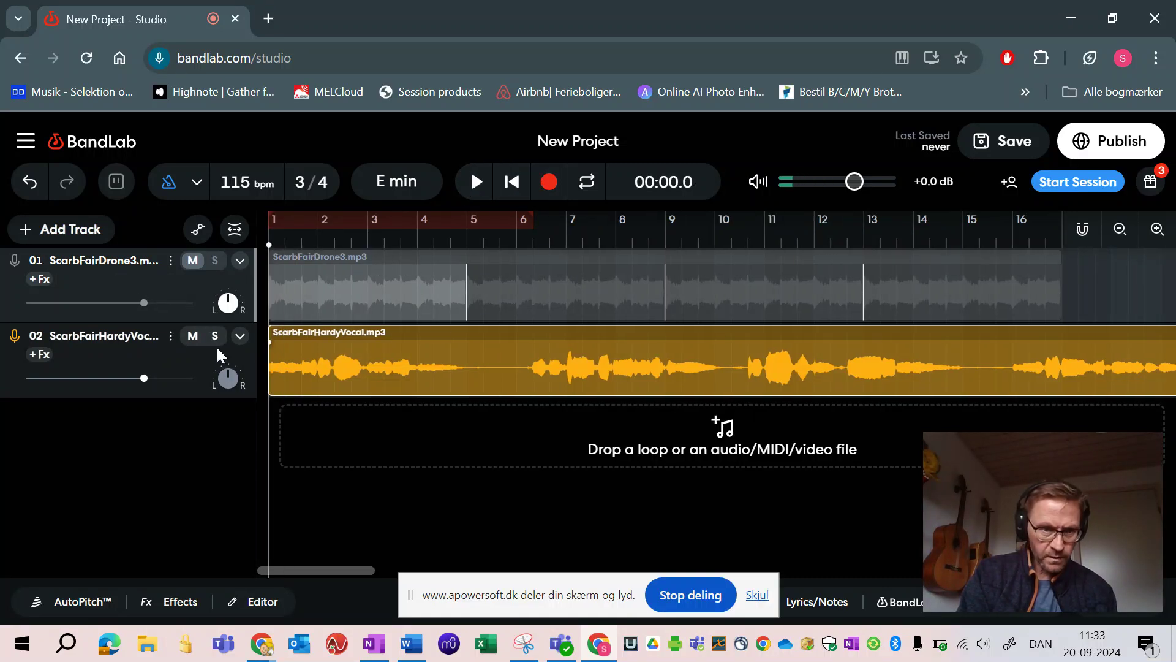
- Unmute the drone track 01, play both tracks together, then select the vocal track and drone clip
left_click(192, 260)
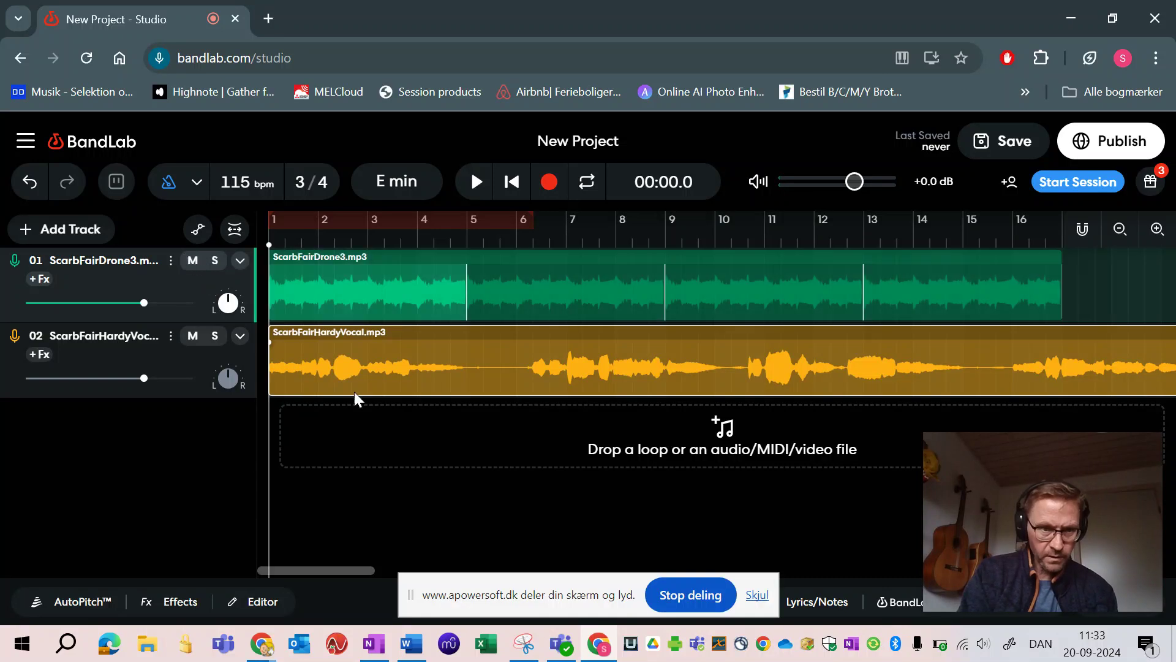
left_click(192, 260)
left_click(192, 260)
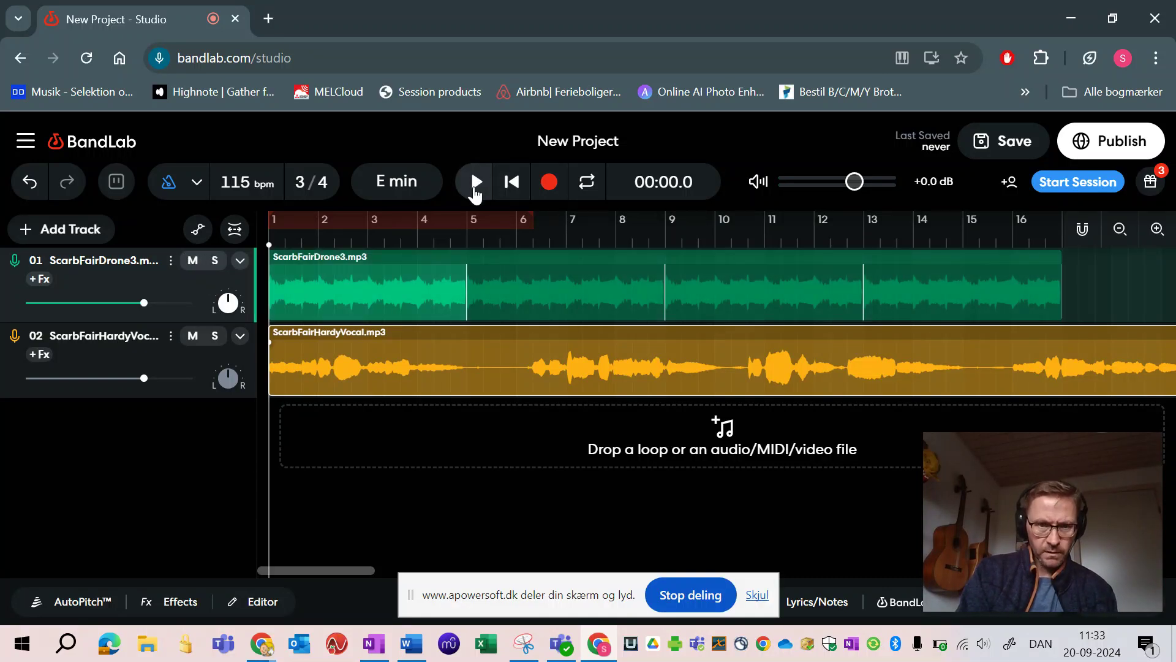
left_click(475, 182)
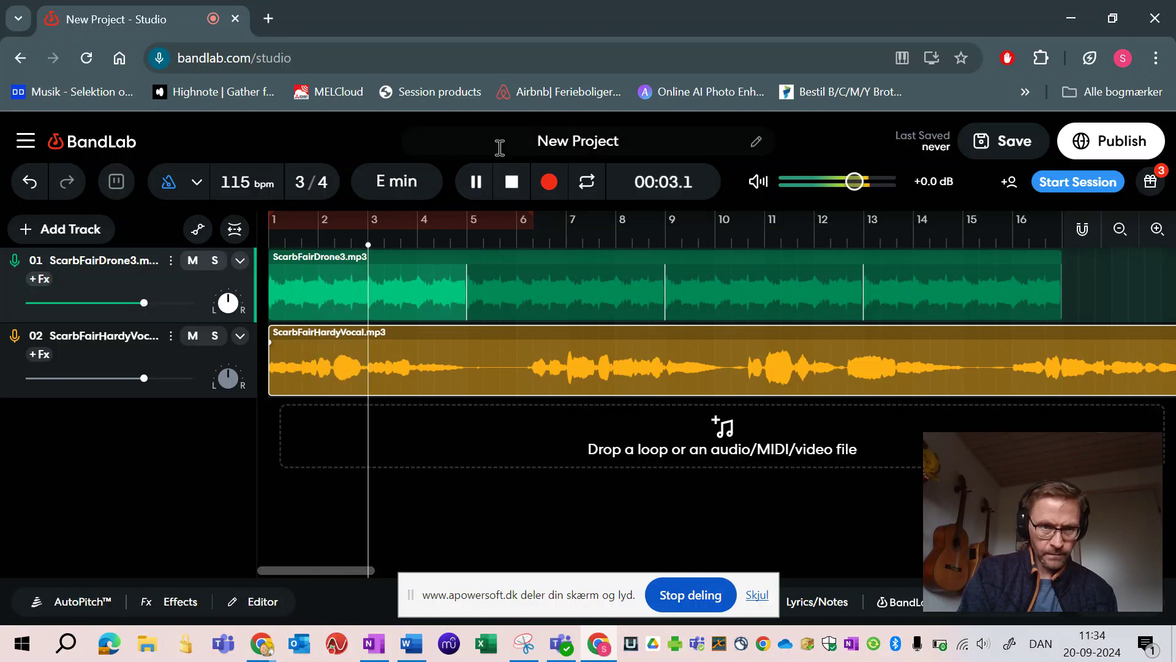
left_click(512, 182)
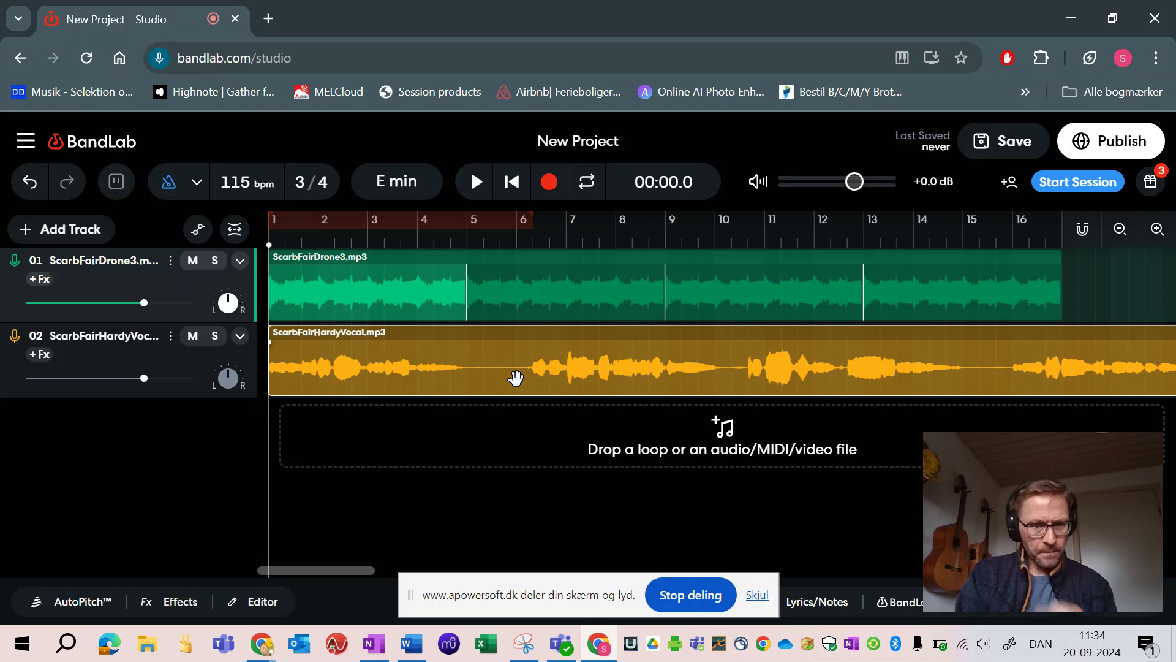
left_click(410, 354)
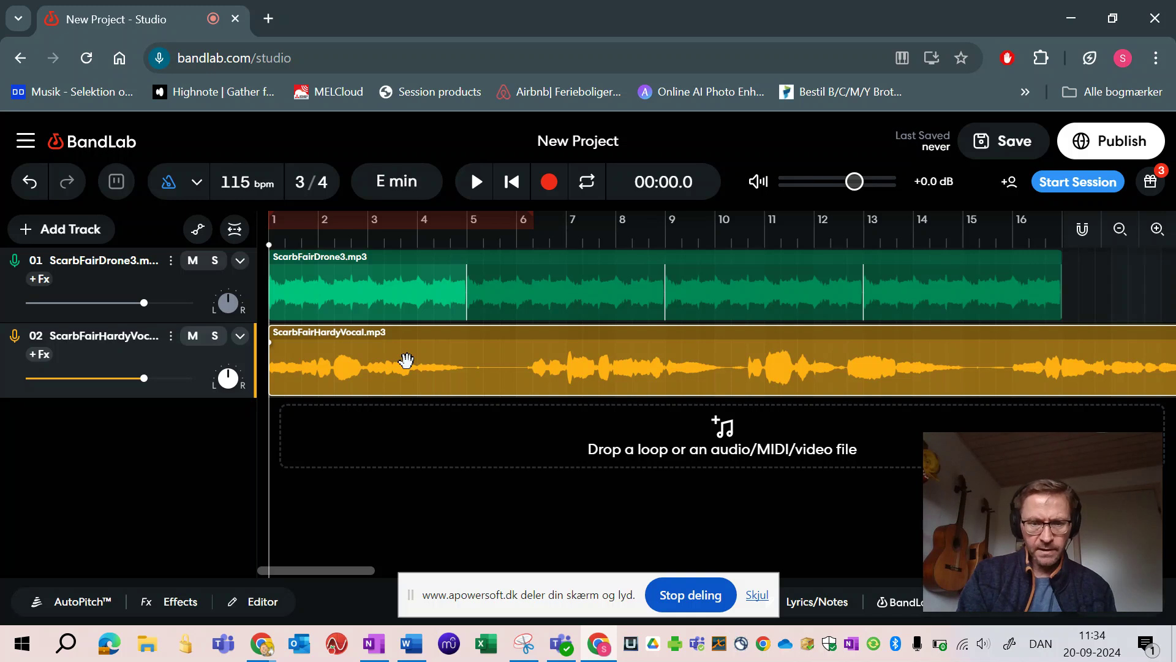
left_click(338, 292)
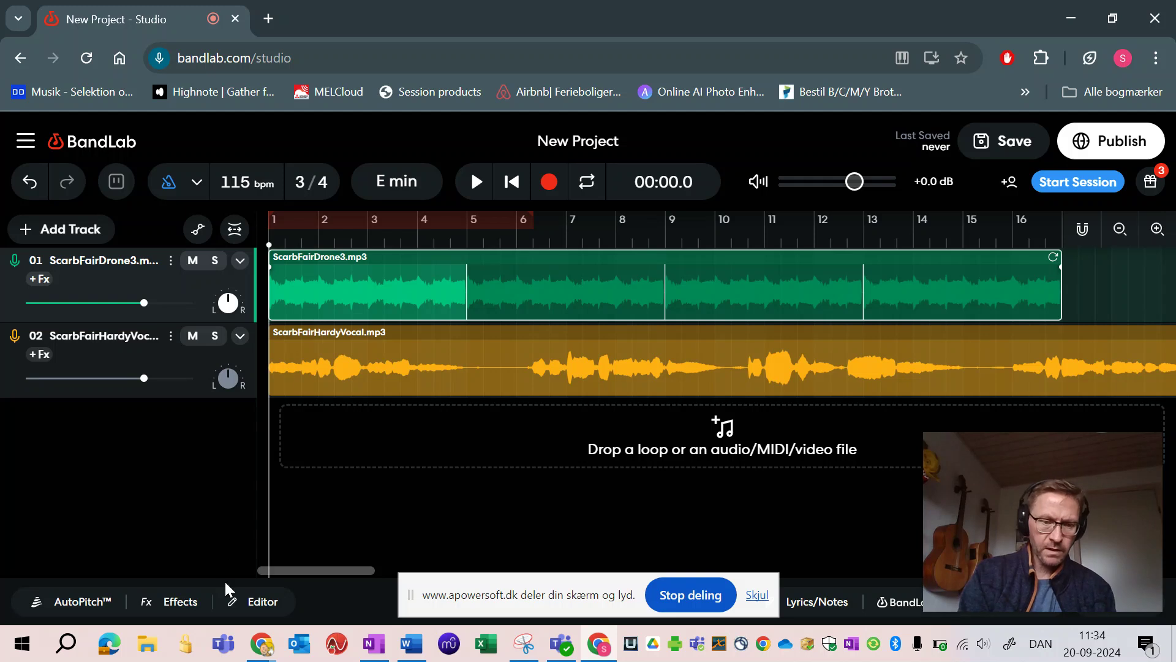
left_click(262, 602)
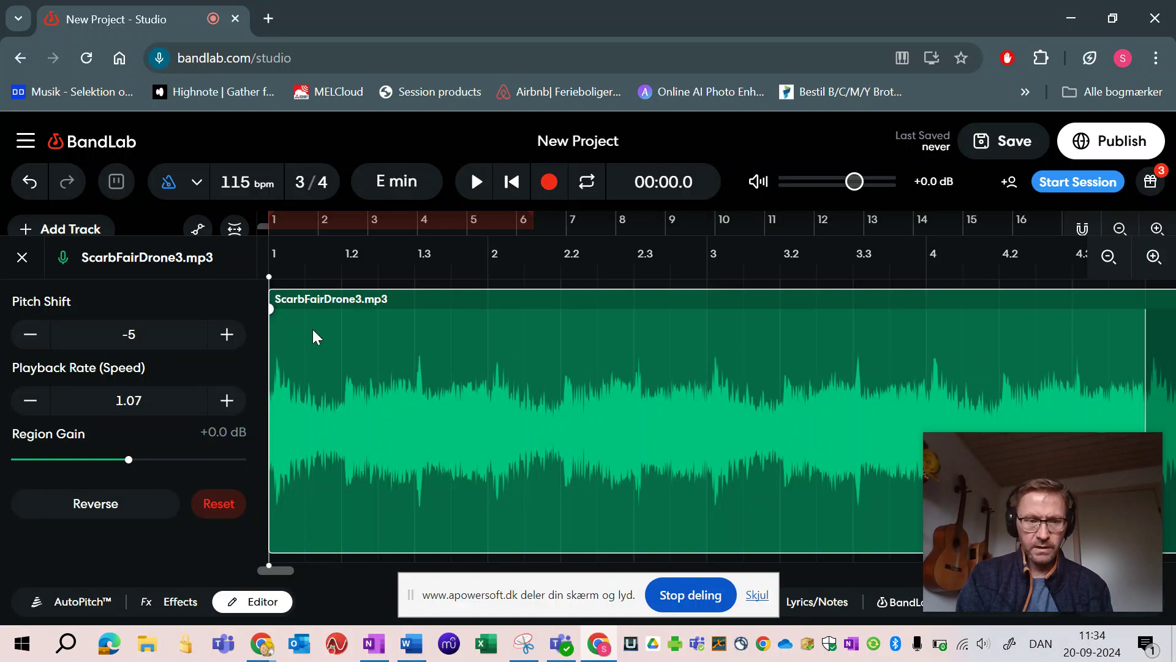
left_click(264, 602)
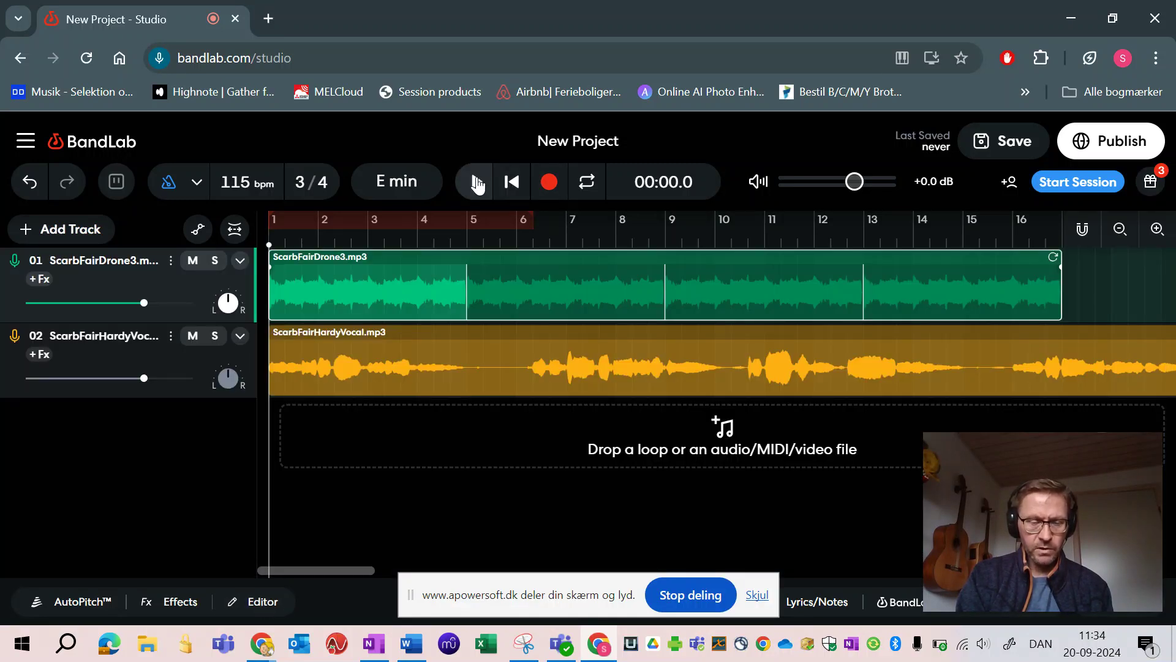
left_click(475, 182)
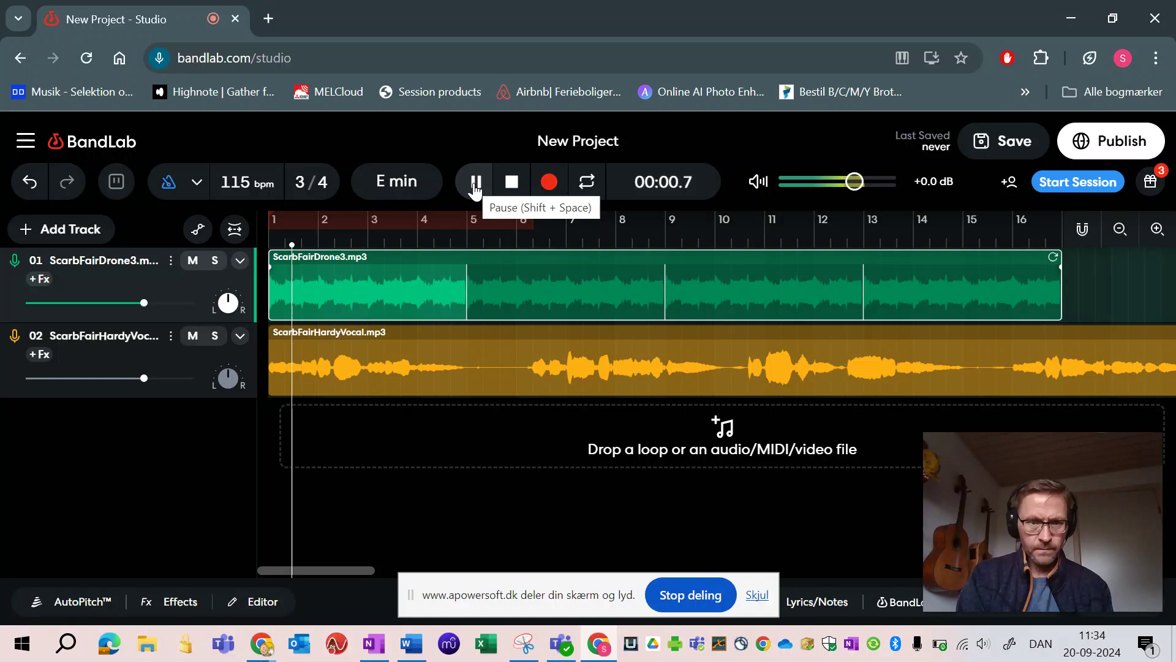
left_click(510, 188)
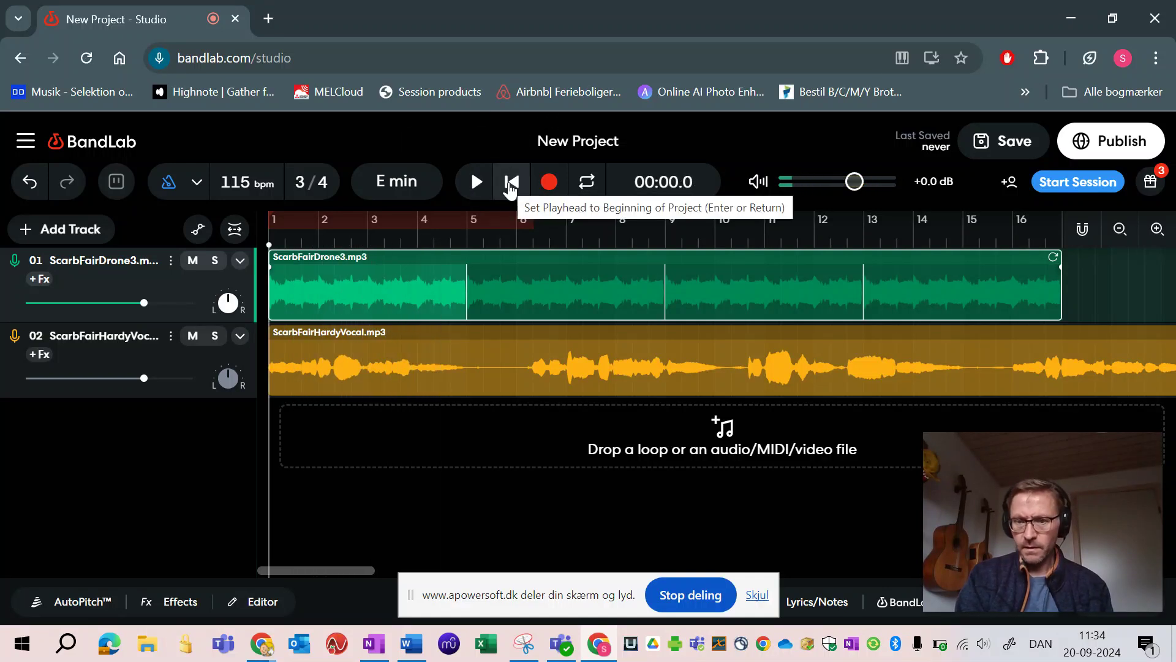